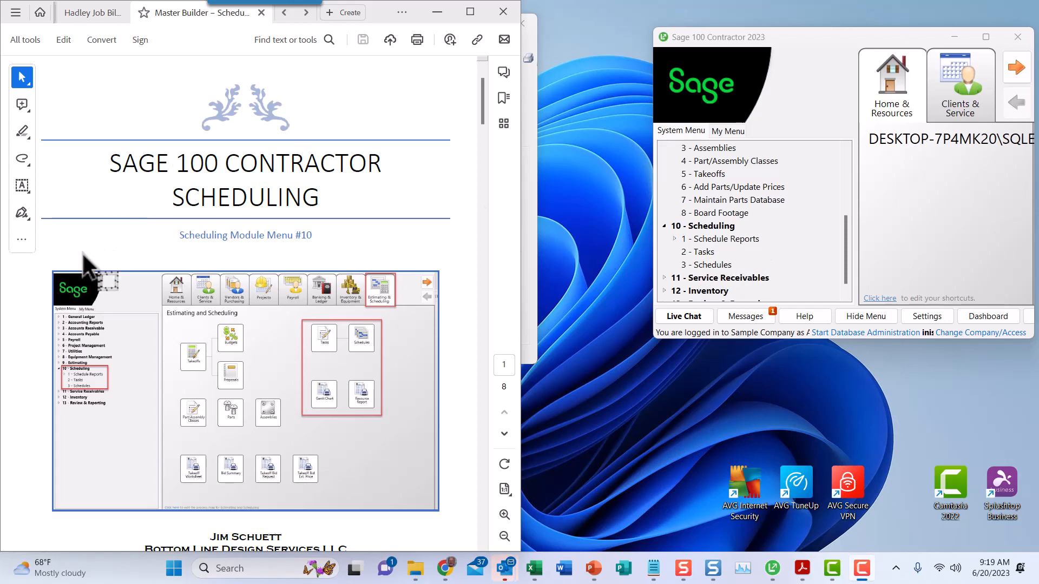
# Review the scheduling notes on tasks alongside the 10-2 Task List window, including its row options, and close the list
pyautogui.scroll(-5, 325, 303)
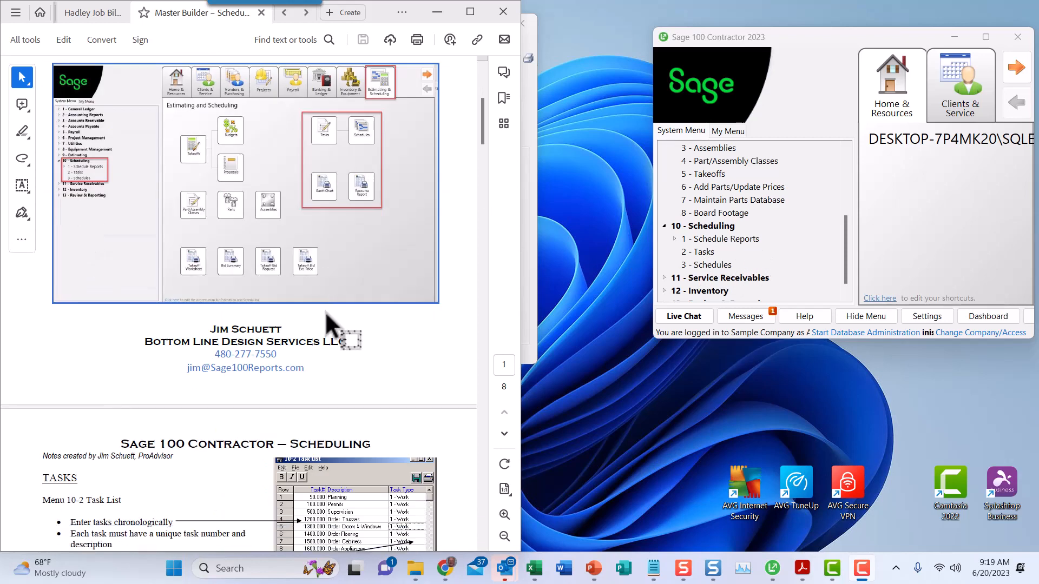
pyautogui.scroll(-4, 331, 311)
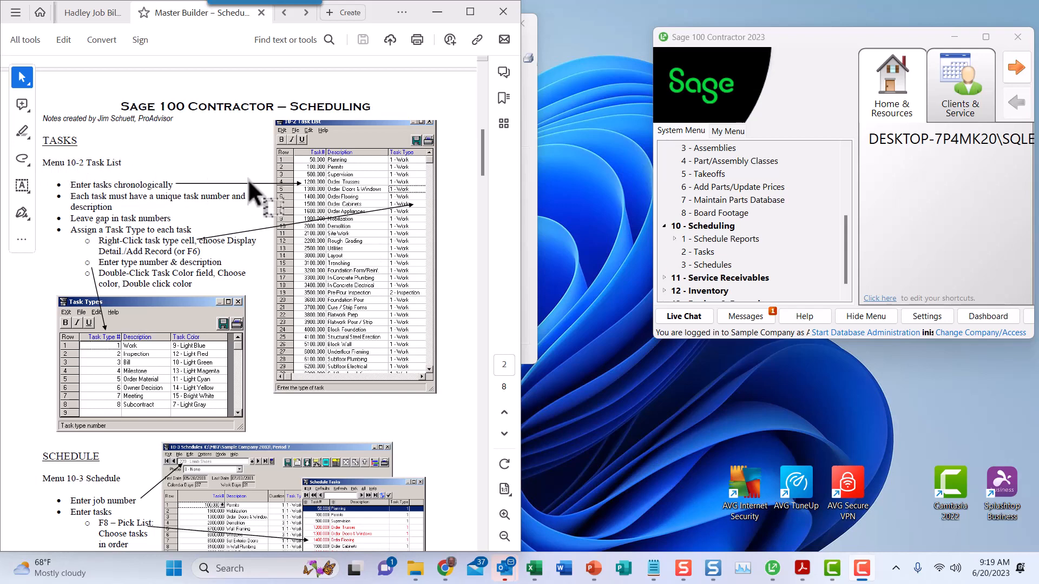
pyautogui.click(707, 254)
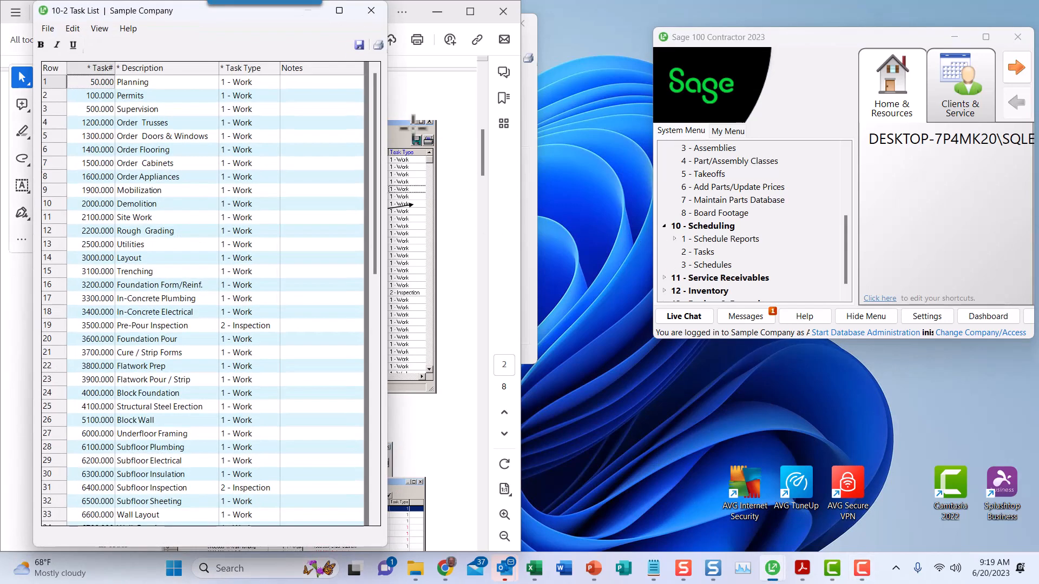
pyautogui.moveTo(223, 14); pyautogui.dragTo(639, 29)
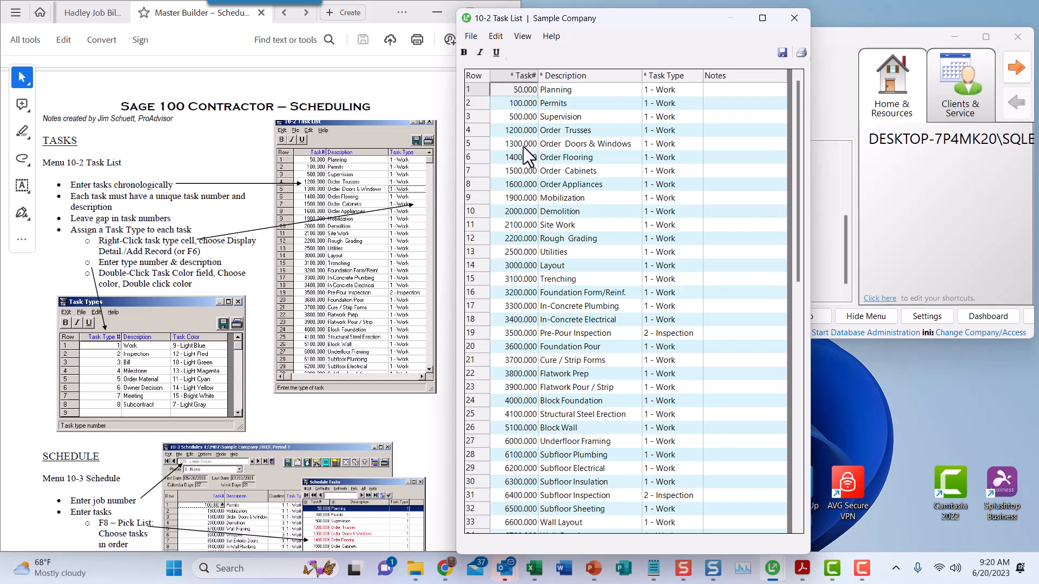
pyautogui.rightClick(524, 147)
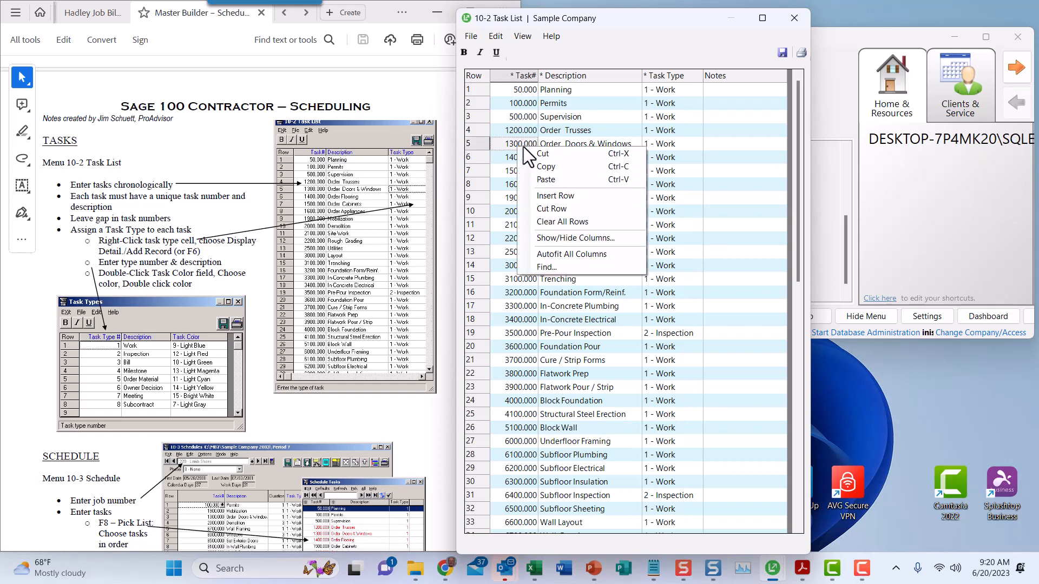
pyautogui.click(514, 147)
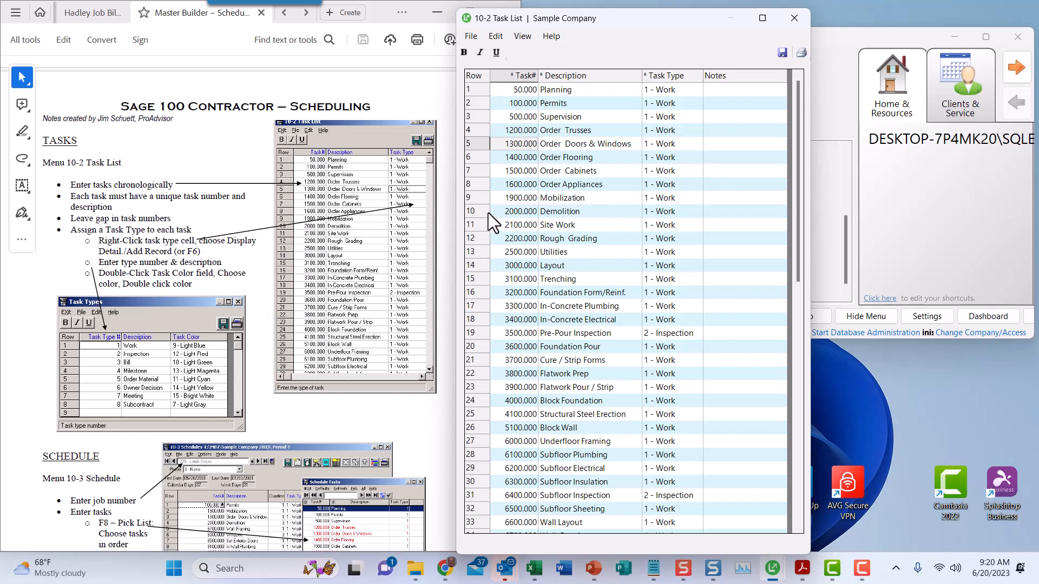
pyautogui.click(794, 19)
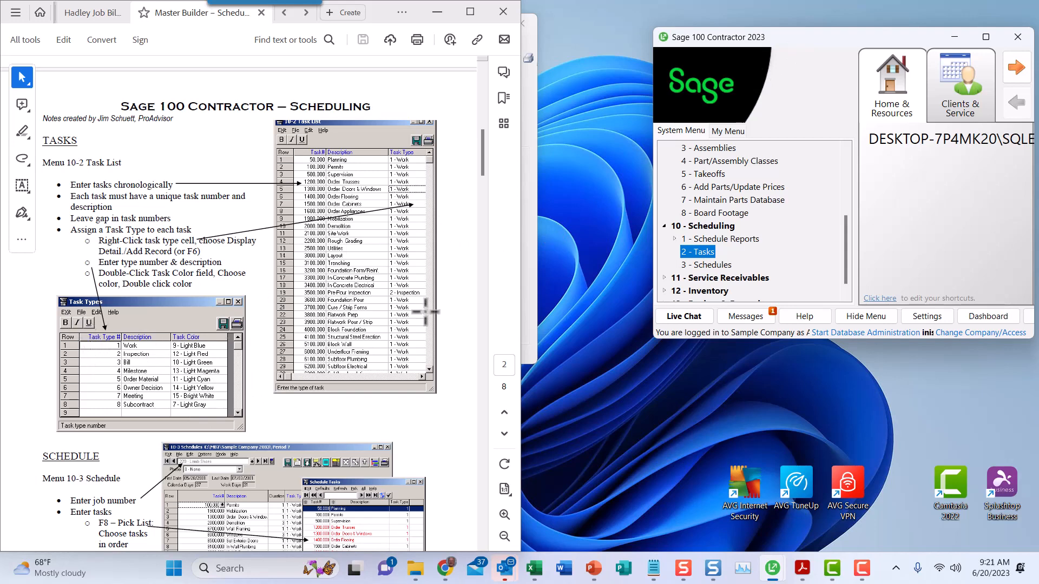
# Open 10-3 Schedules for job 224 - Walking Shoes Shop and place the window beside the scheduling notes
pyautogui.click(712, 265)
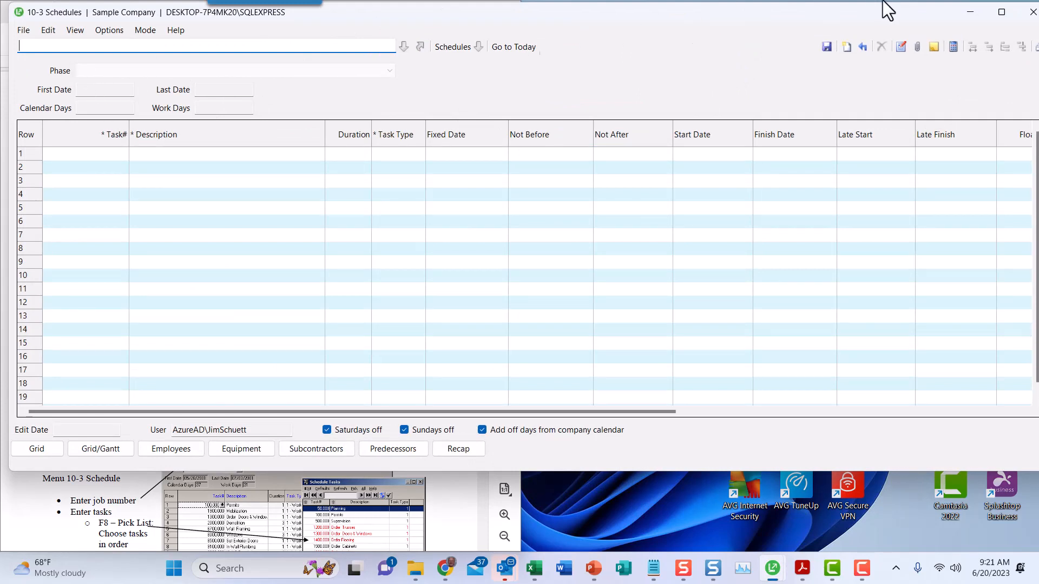
pyautogui.write('224')
pyautogui.press('Return')
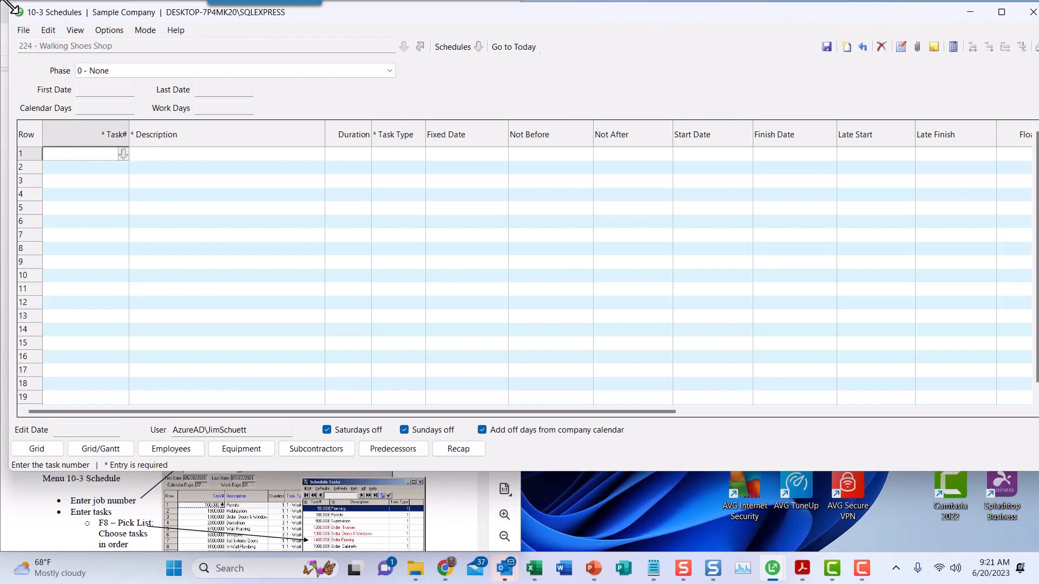
pyautogui.moveTo(11, 7); pyautogui.dragTo(533, 81)
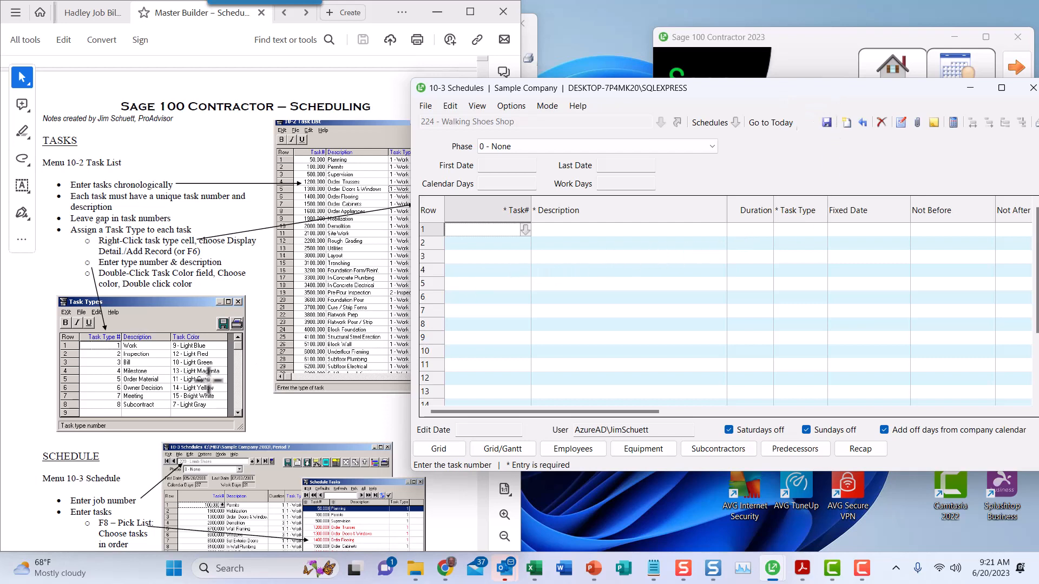
# Import the takeoff tasks and vendors into the job 224 schedule, and enlarge the window to fit the whole Gantt chart
pyautogui.scroll(-3, 210, 379)
pyautogui.scroll(-4, 233, 325)
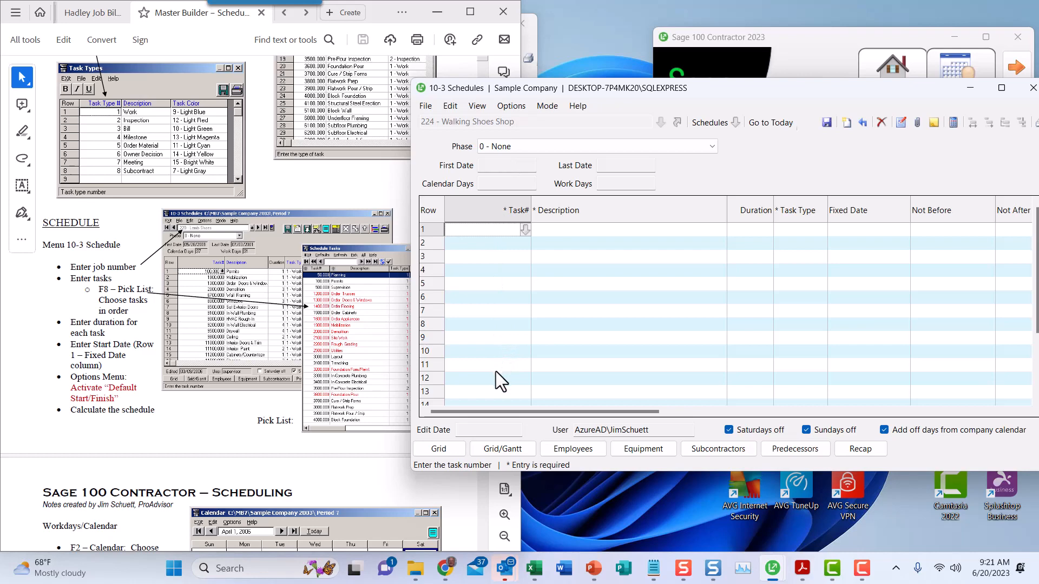
pyautogui.click(502, 108)
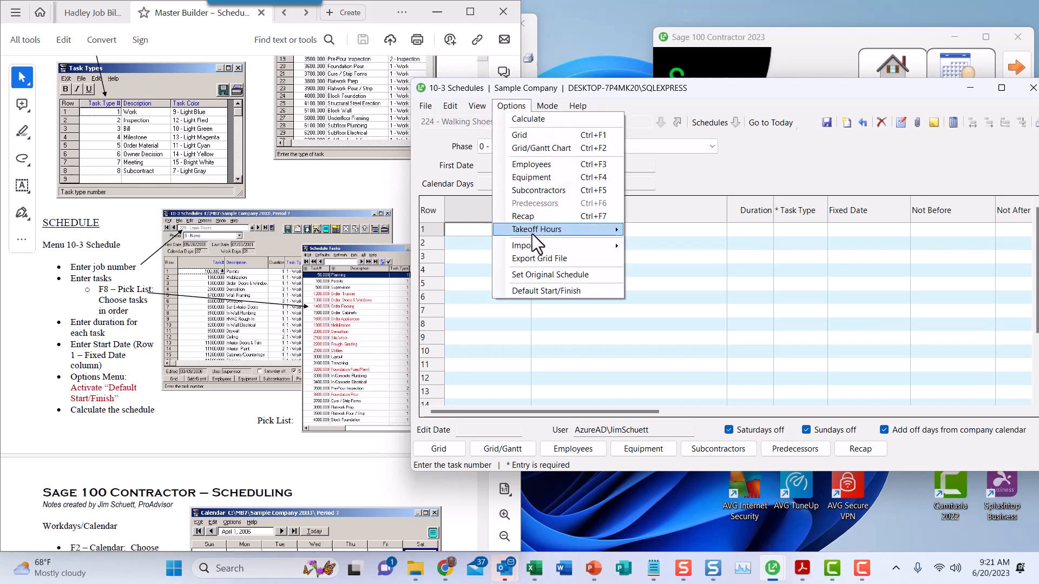
pyautogui.moveTo(533, 249)
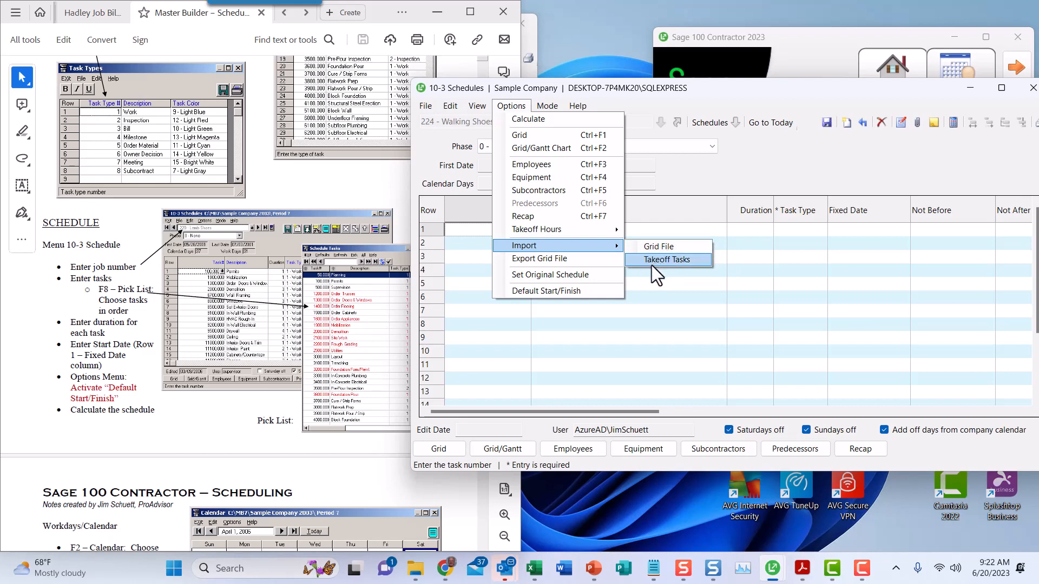
pyautogui.click(657, 261)
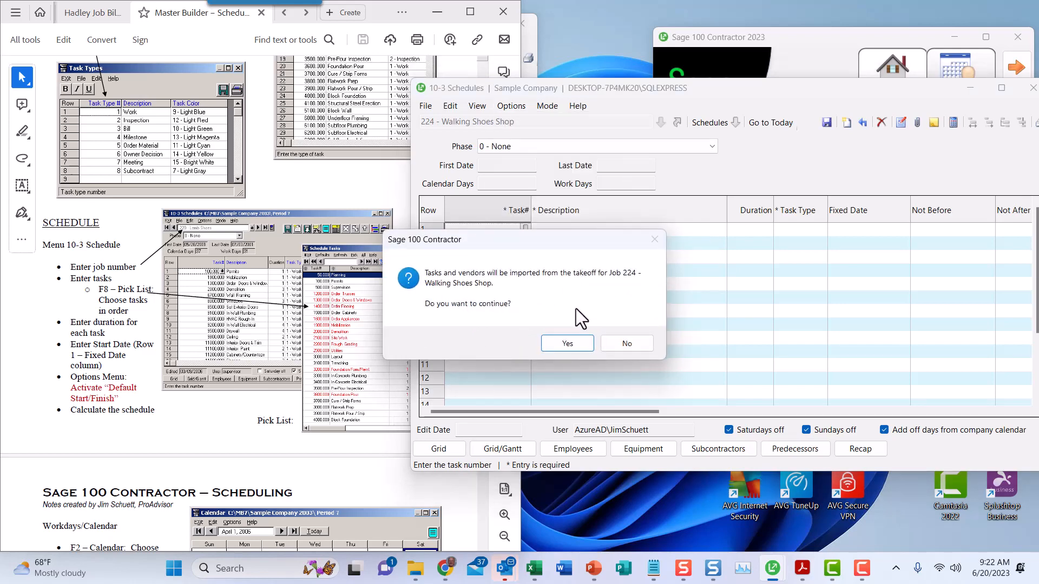
pyautogui.click(564, 343)
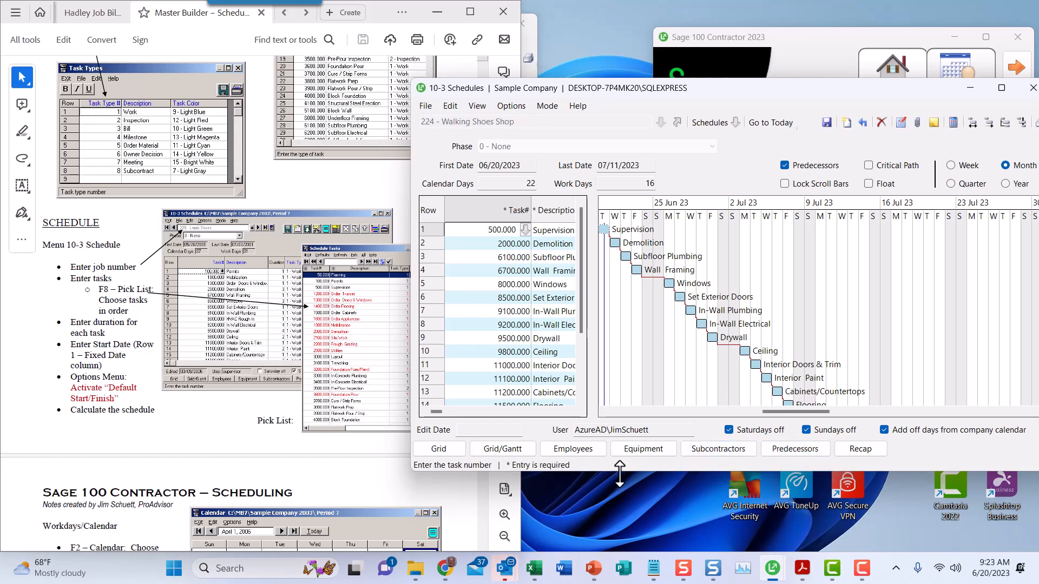
pyautogui.moveTo(620, 479); pyautogui.dragTo(622, 542)
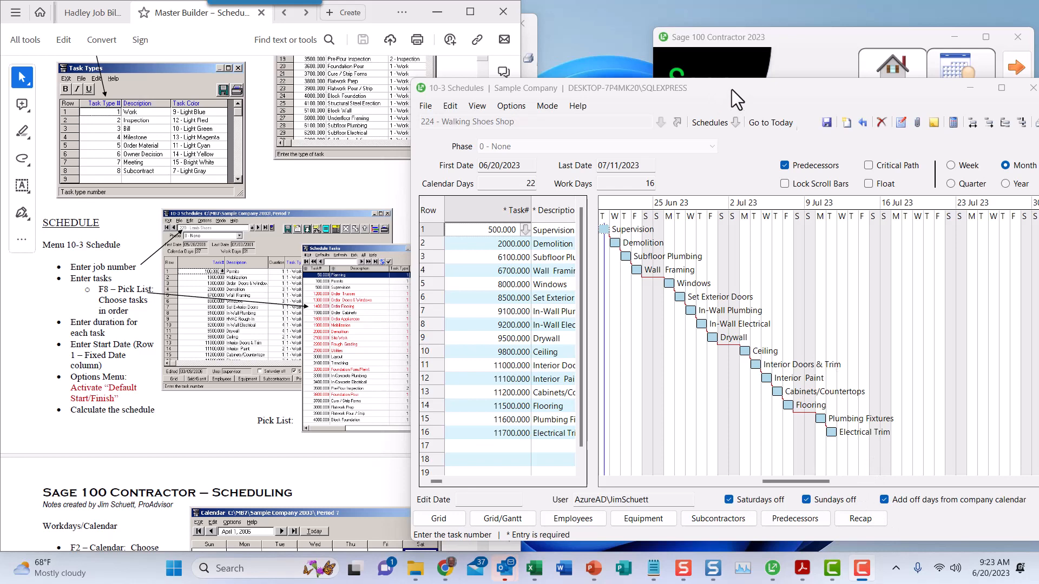
pyautogui.moveTo(731, 89); pyautogui.dragTo(729, 73)
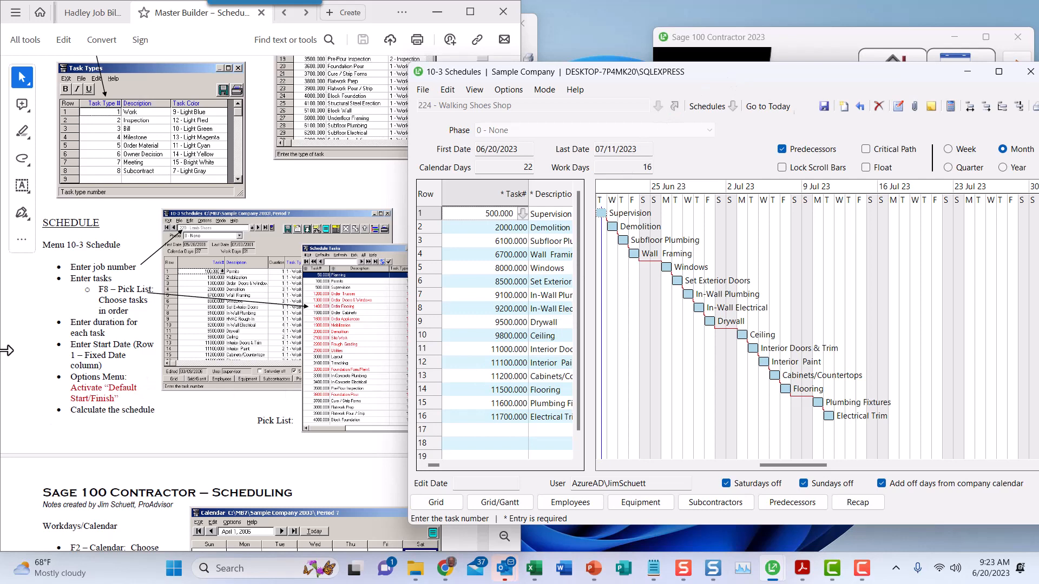
# Read the Workdays/Calendar notes, view the company calendar for June 2023 beside them, and close it
pyautogui.scroll(-5, 64, 346)
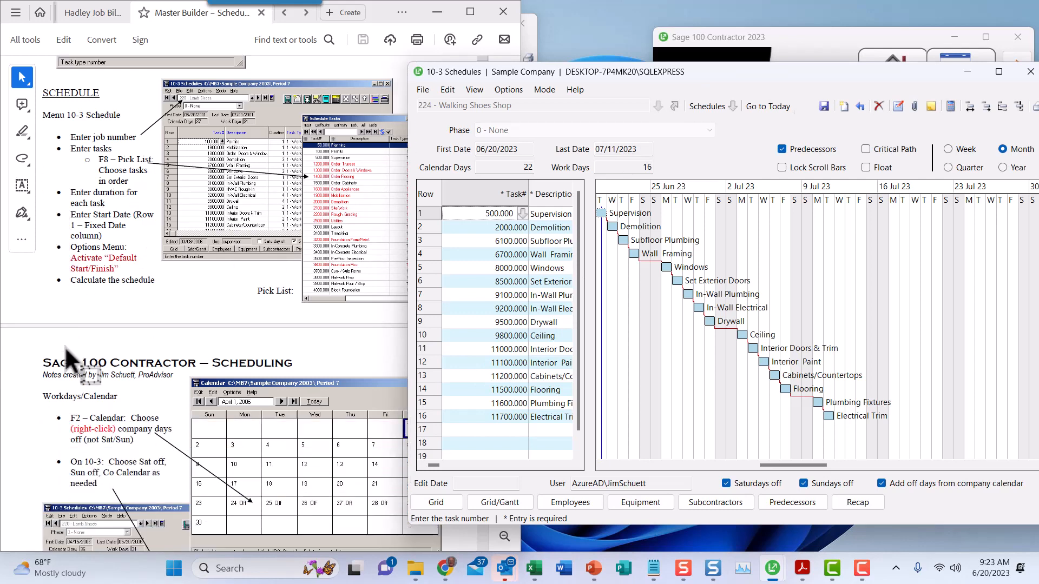
pyautogui.scroll(-9, 64, 346)
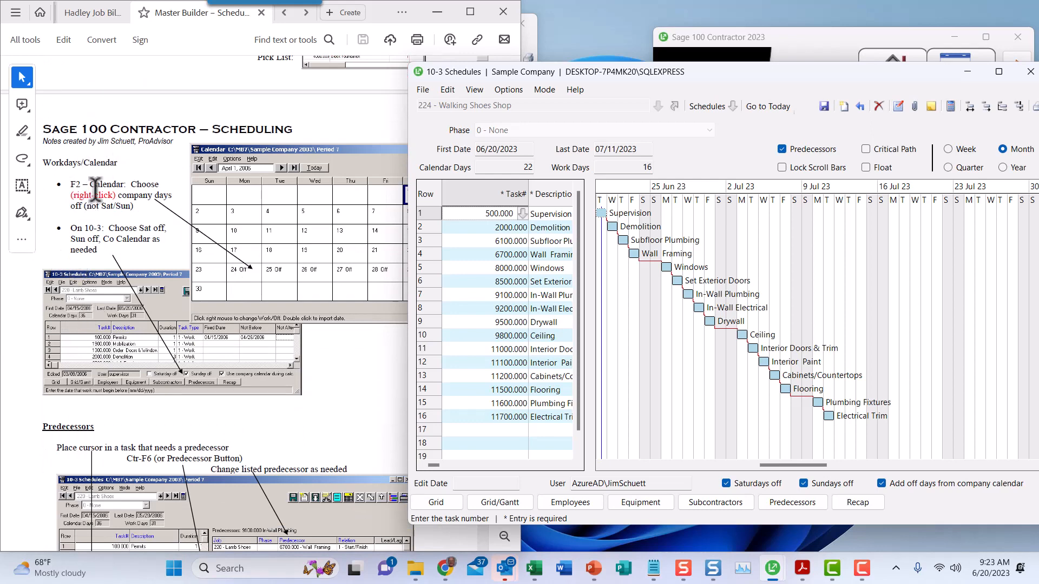
pyautogui.press('F2')
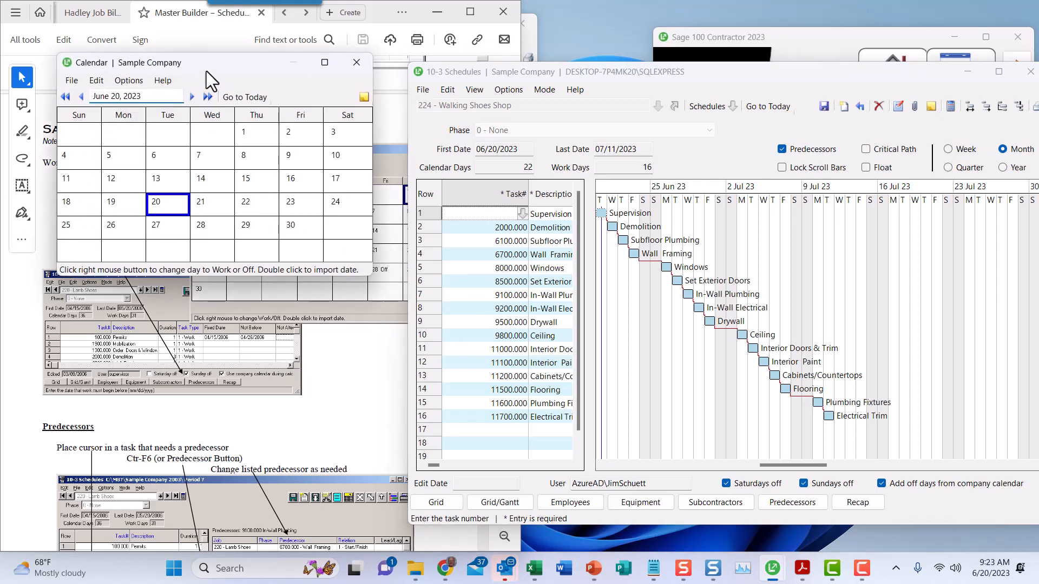
pyautogui.moveTo(206, 70); pyautogui.dragTo(753, 59)
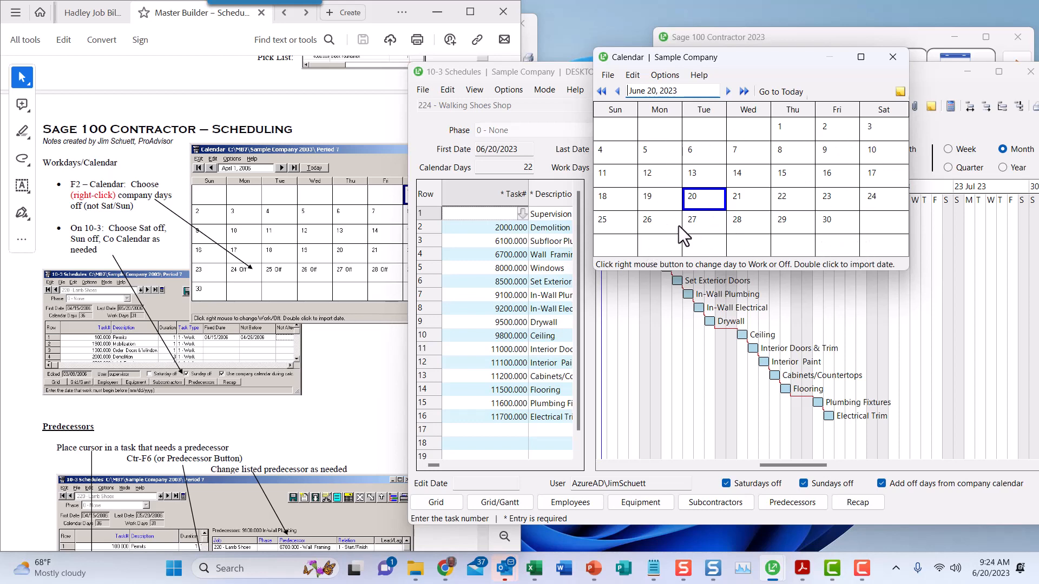
pyautogui.click(892, 58)
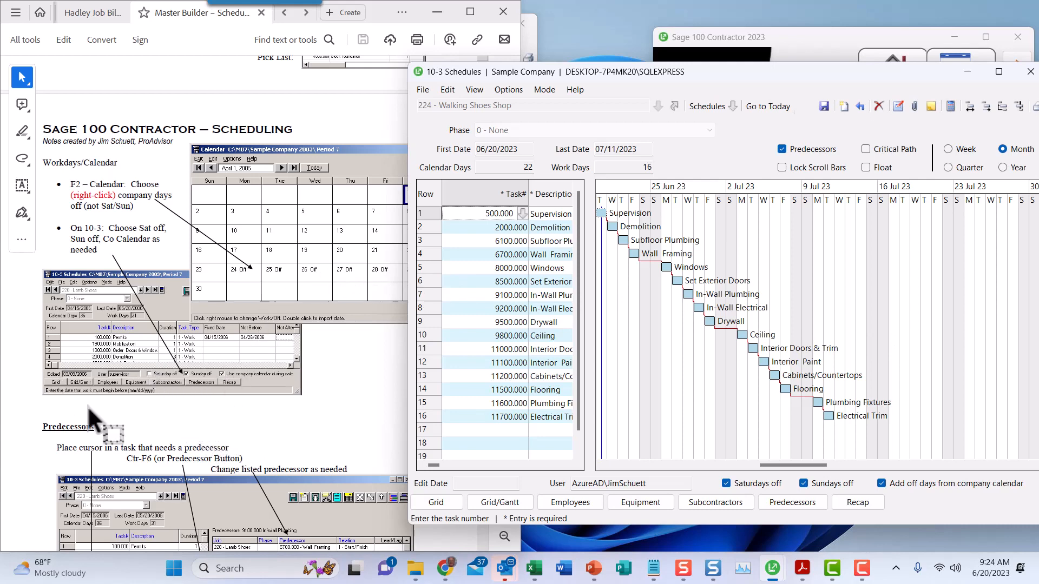
# Try the schedule with the Saturdays off and Sundays off options disabled, and enable both again
pyautogui.click(726, 483)
pyautogui.click(727, 485)
pyautogui.click(802, 484)
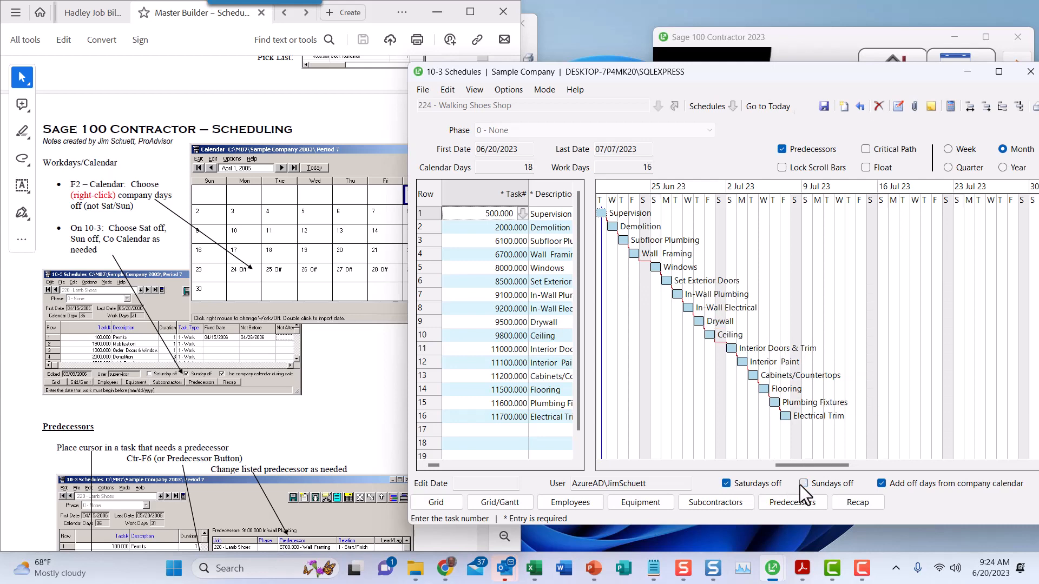
pyautogui.click(726, 485)
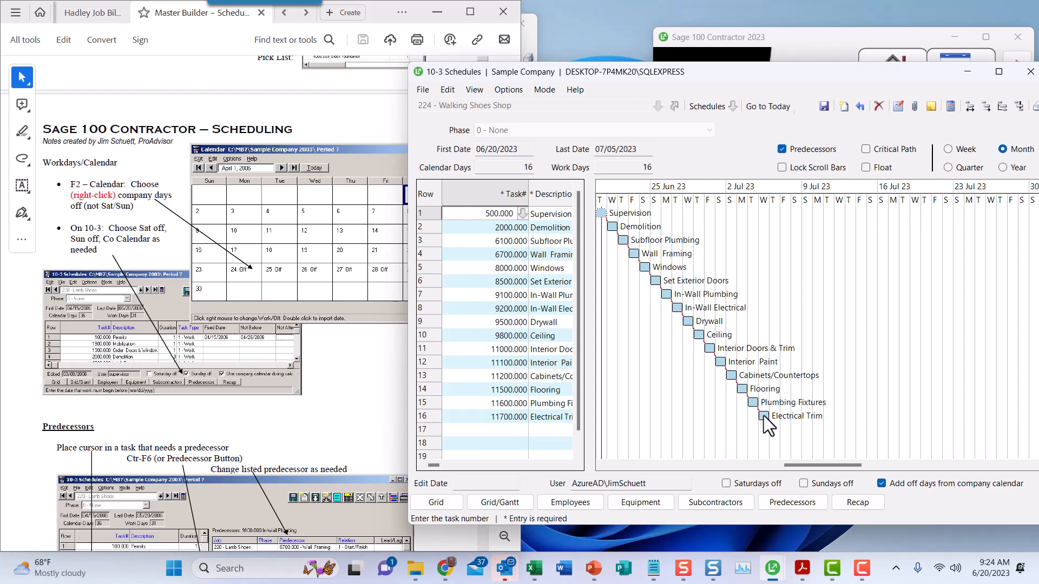
pyautogui.click(726, 484)
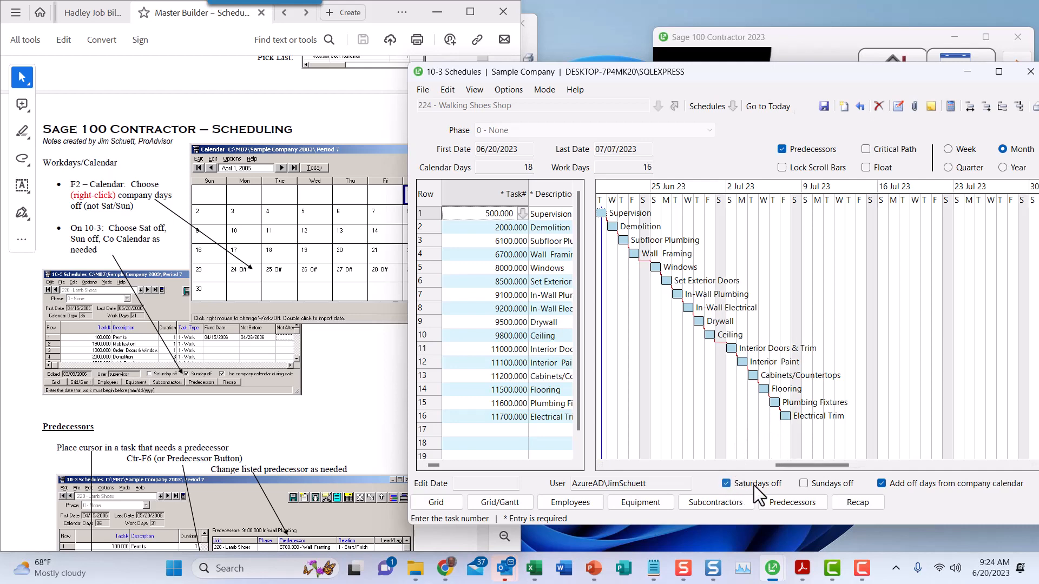
pyautogui.click(803, 483)
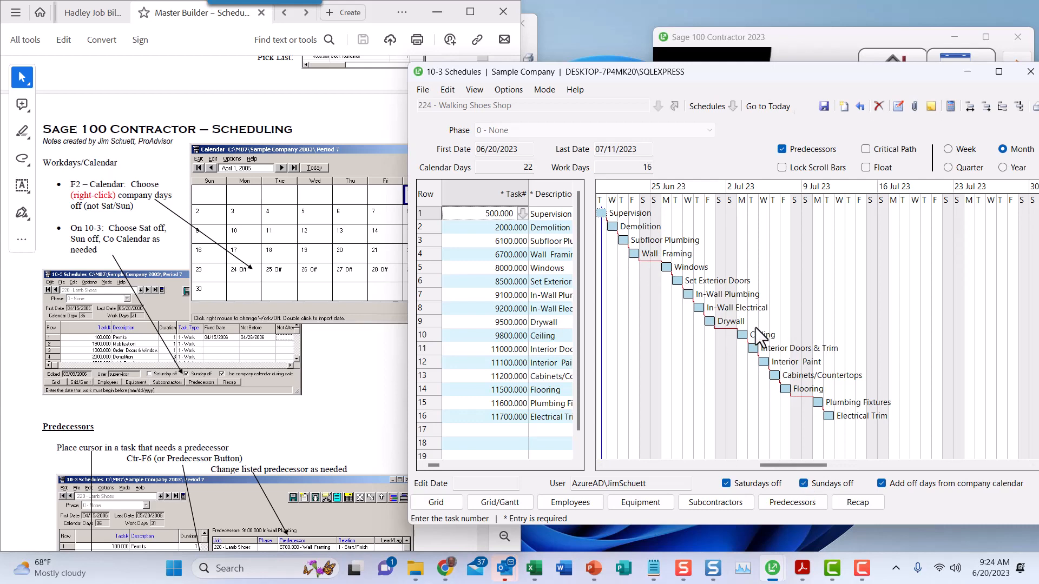
# Examine the schedule's grid columns from Task# through Notes, and return to the combined grid and Gantt view
pyautogui.scroll(-5, 301, 302)
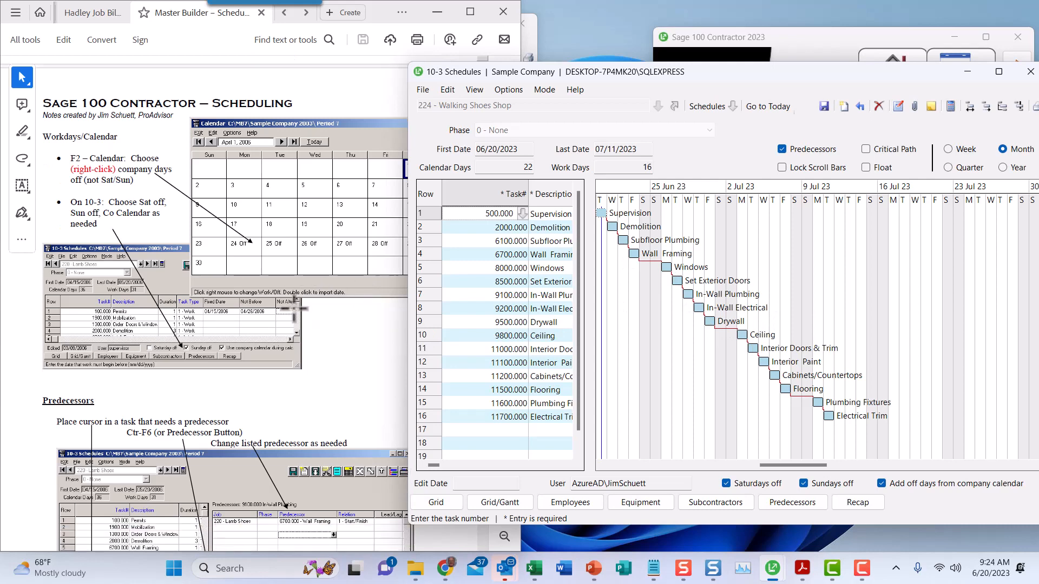
pyautogui.scroll(-4, 299, 299)
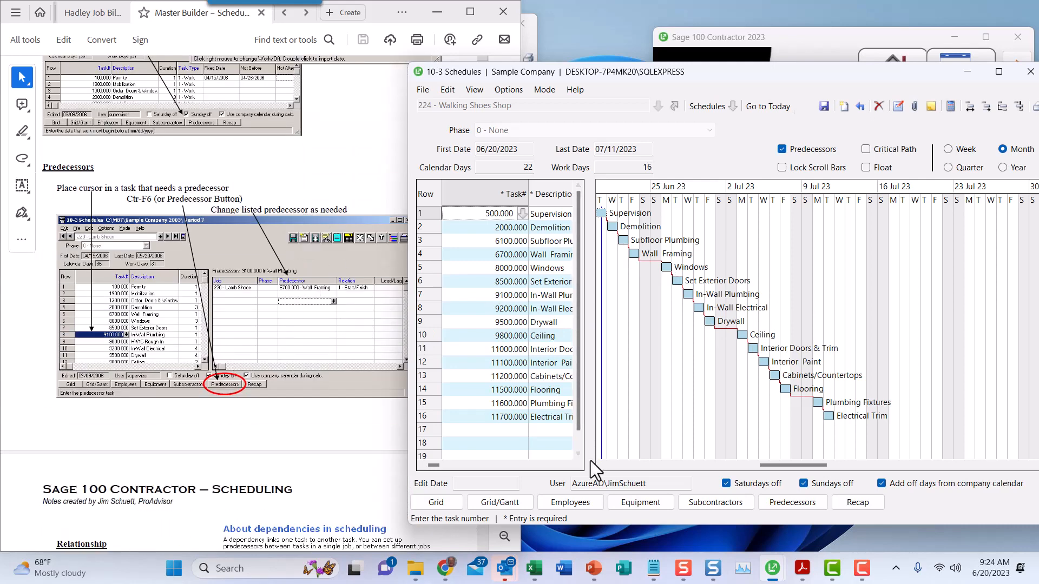
pyautogui.click(458, 502)
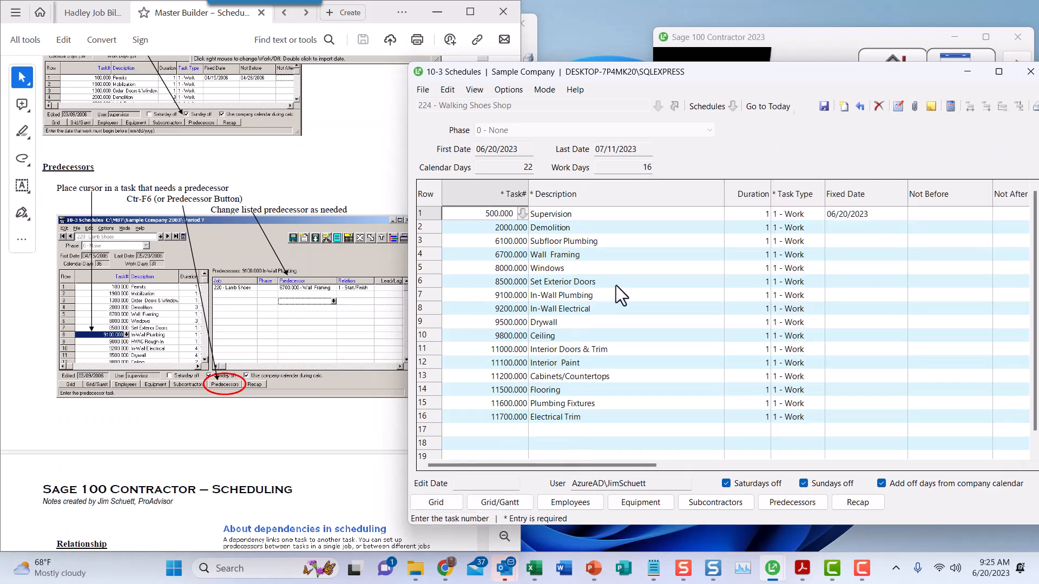
pyautogui.moveTo(638, 463); pyautogui.dragTo(1001, 473)
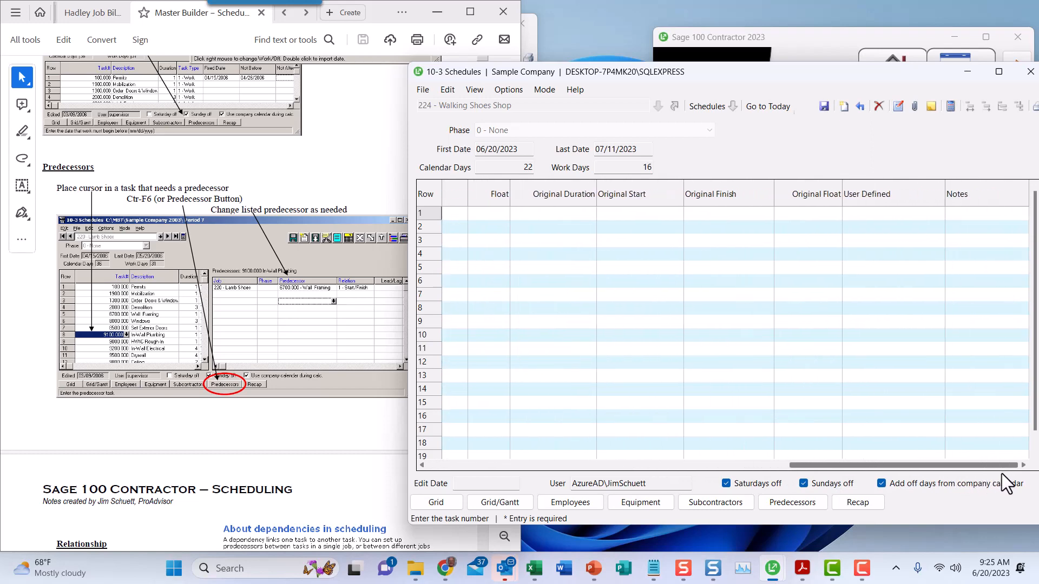
pyautogui.moveTo(1002, 473); pyautogui.dragTo(632, 453)
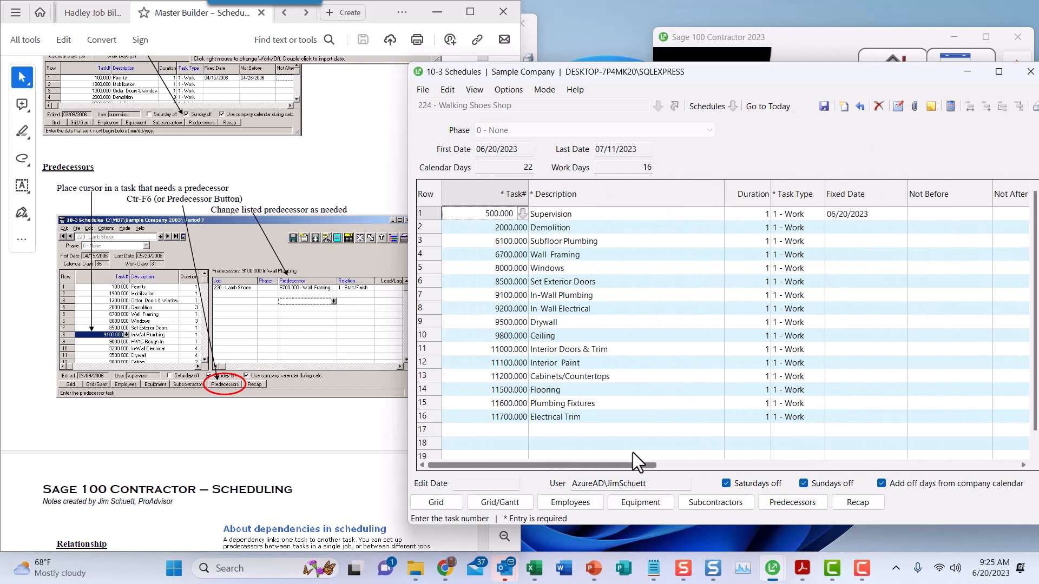
pyautogui.click(483, 503)
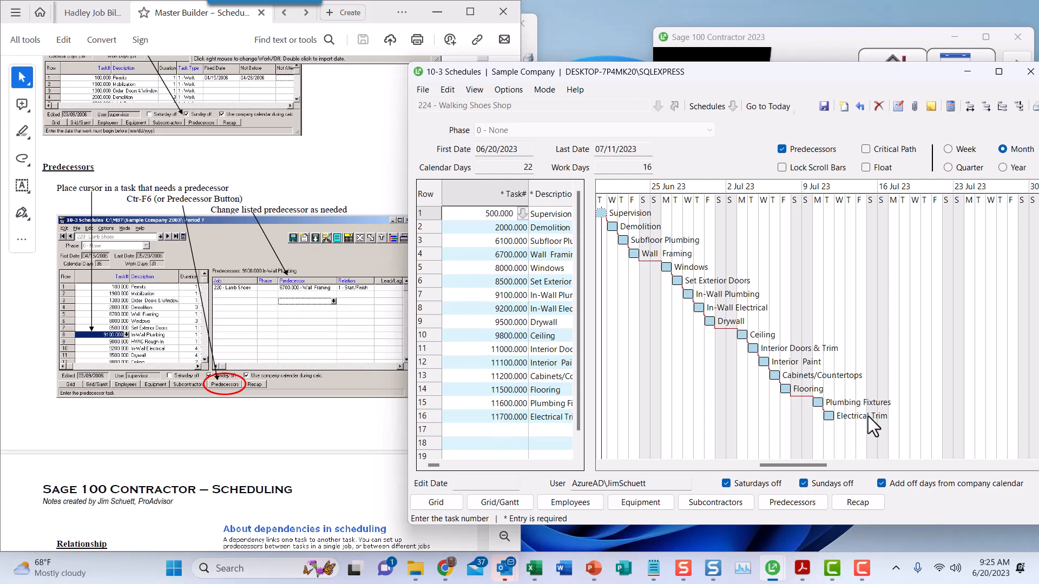
# Switch back to the plain grid and display the predecessors of the Demolition task
pyautogui.click(439, 503)
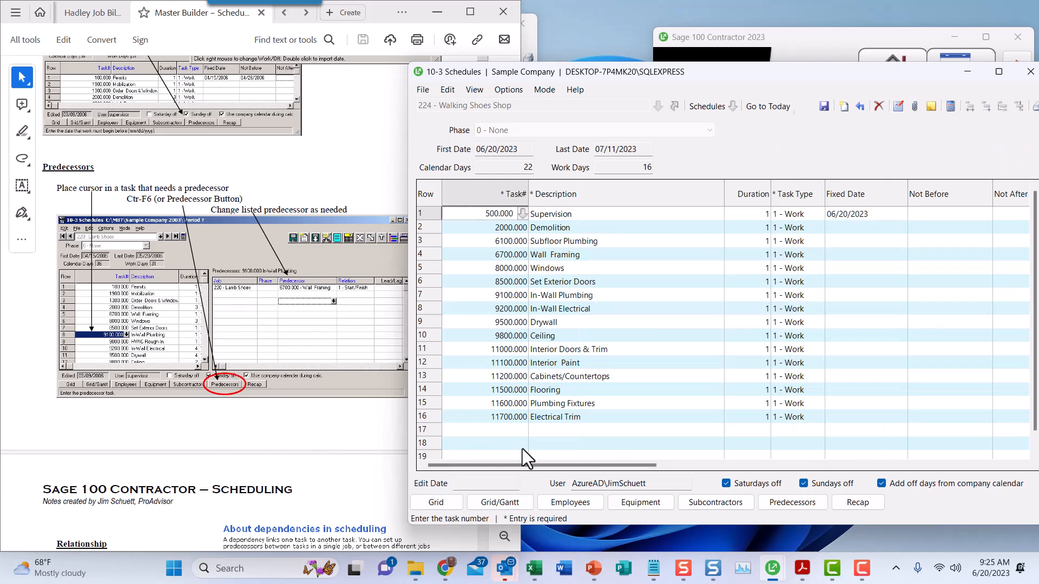
pyautogui.moveTo(598, 469)
pyautogui.mouseDown()
pyautogui.moveTo(686, 469)
pyautogui.moveTo(589, 460)
pyautogui.mouseUp()
pyautogui.click(454, 229)
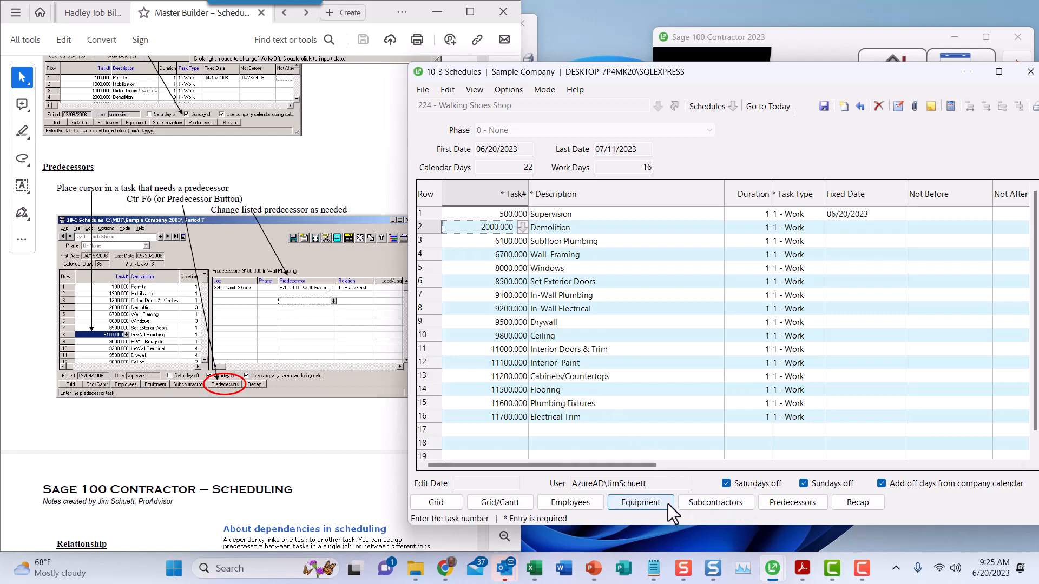
pyautogui.click(791, 503)
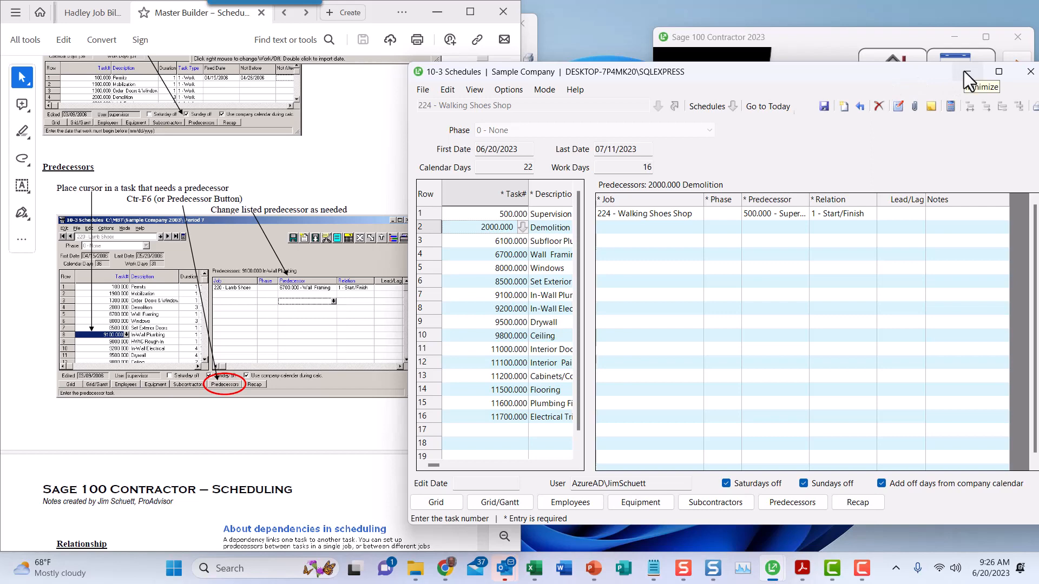
# Review the schedule's Default Start/Finish and Set Original Schedule options, with the combined grid and Gantt view shown
pyautogui.click(509, 90)
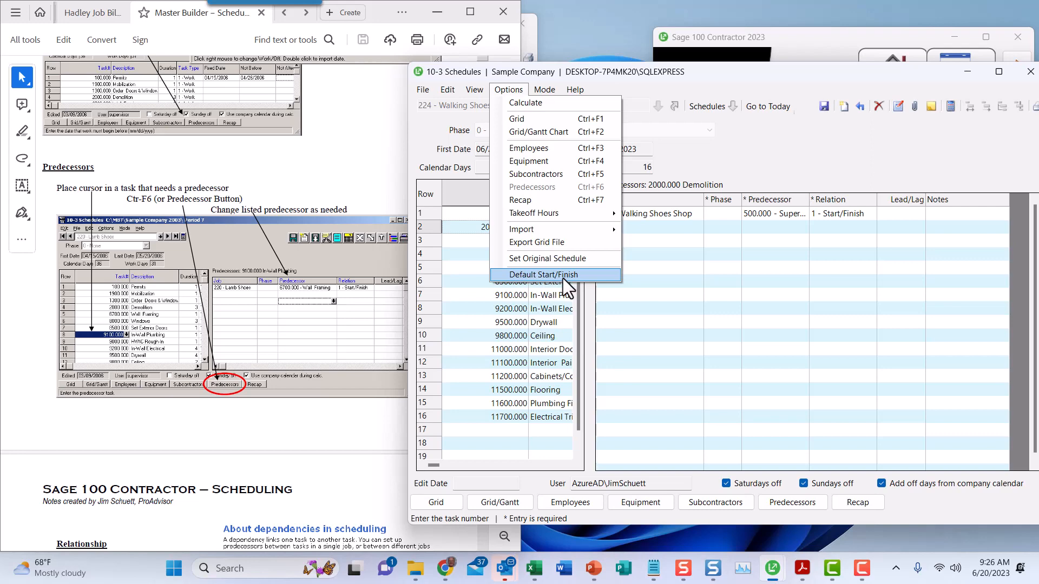
pyautogui.click(691, 131)
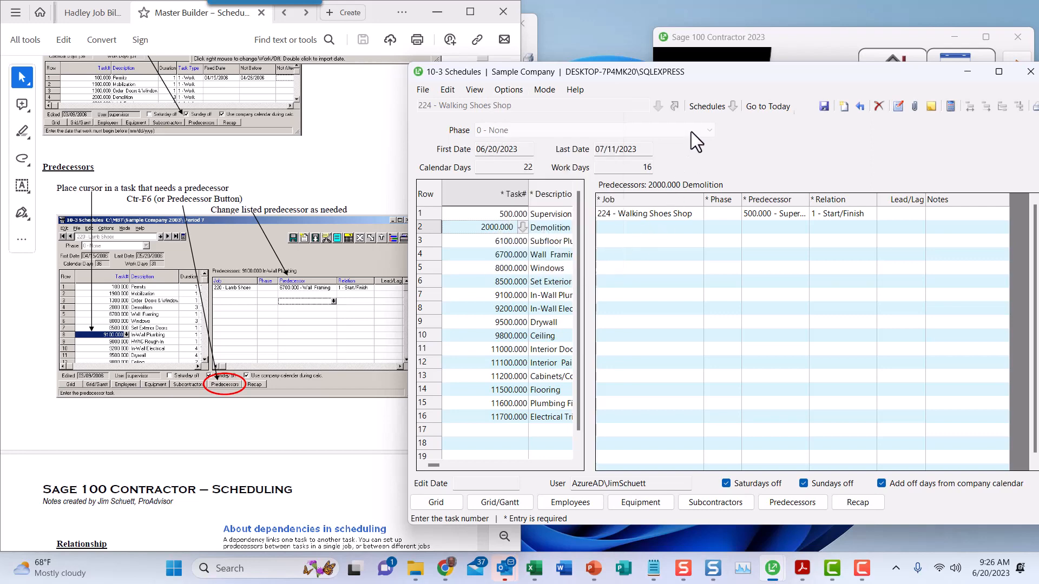
pyautogui.click(480, 503)
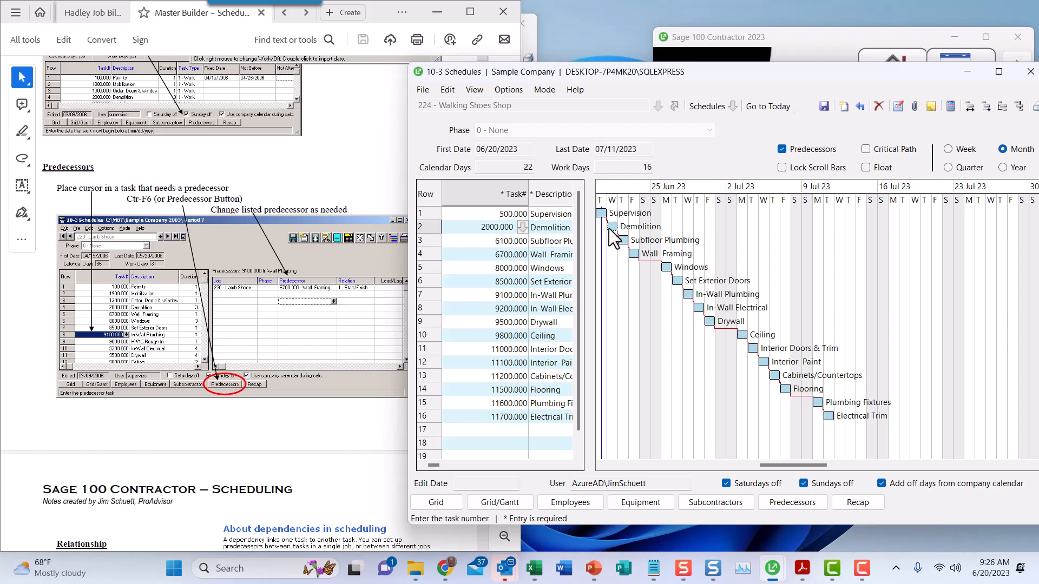
pyautogui.click(509, 95)
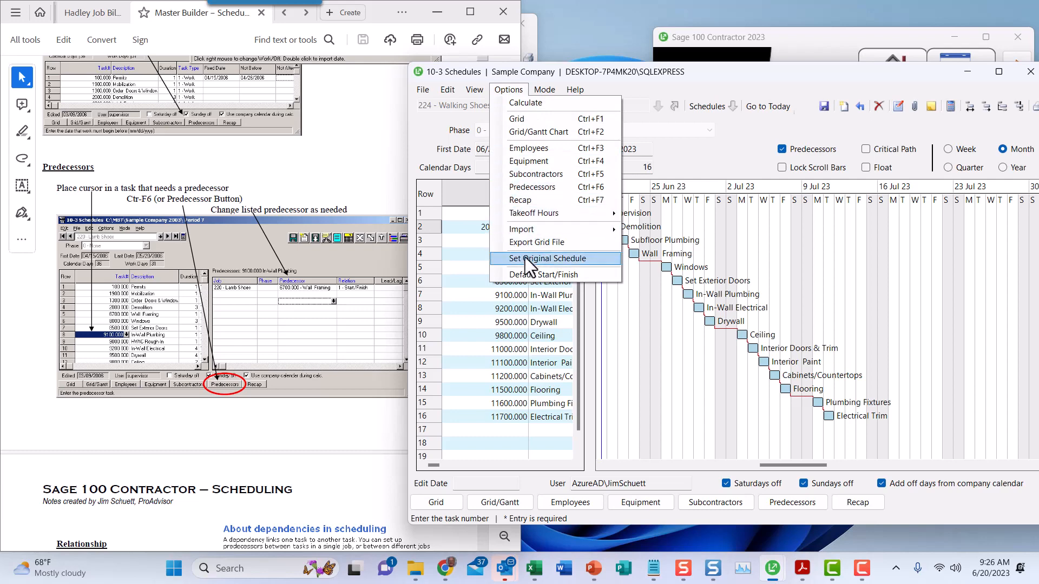
pyautogui.click(636, 310)
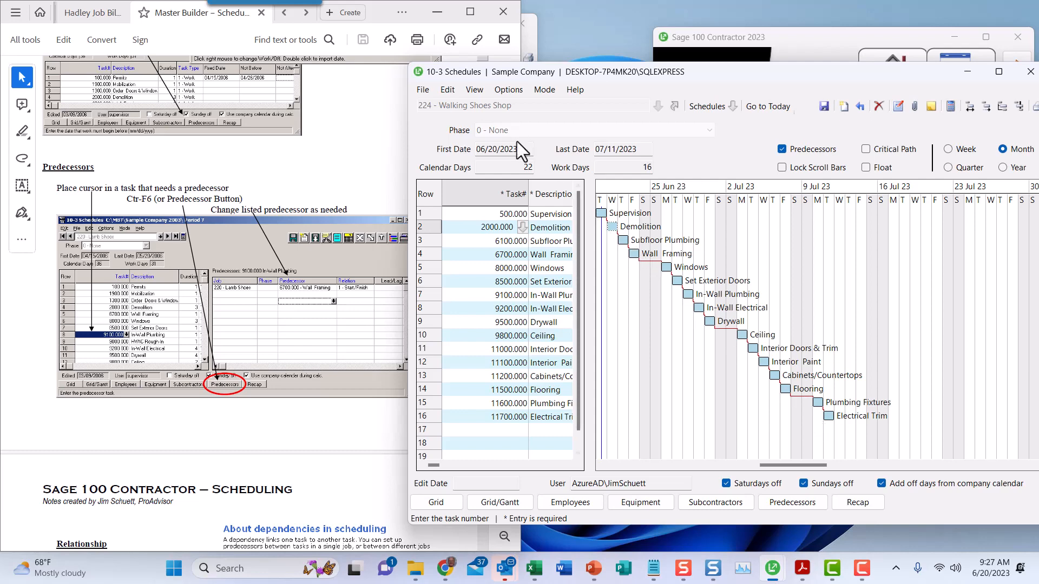
pyautogui.click(508, 93)
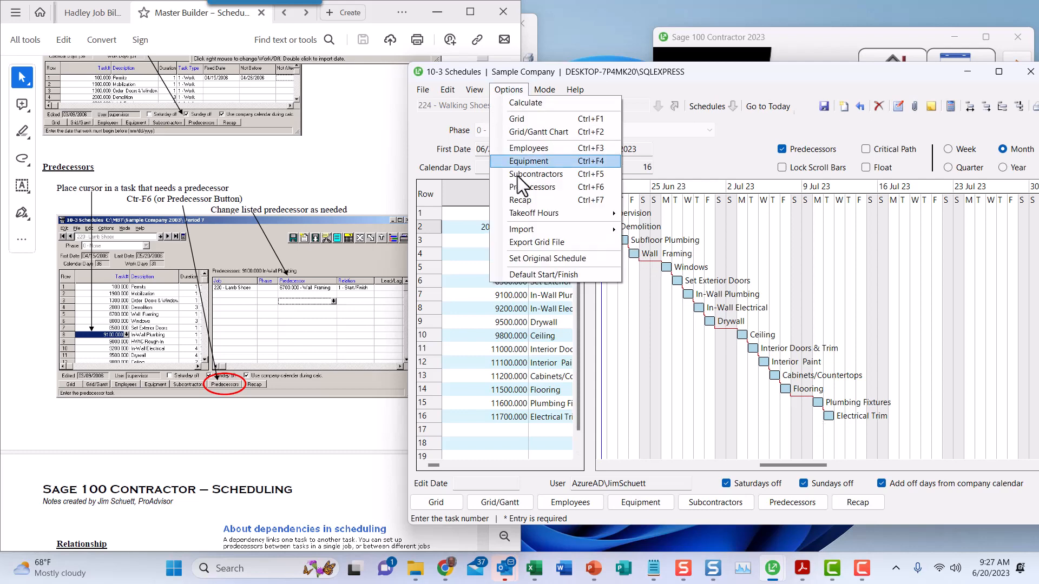
pyautogui.click(676, 138)
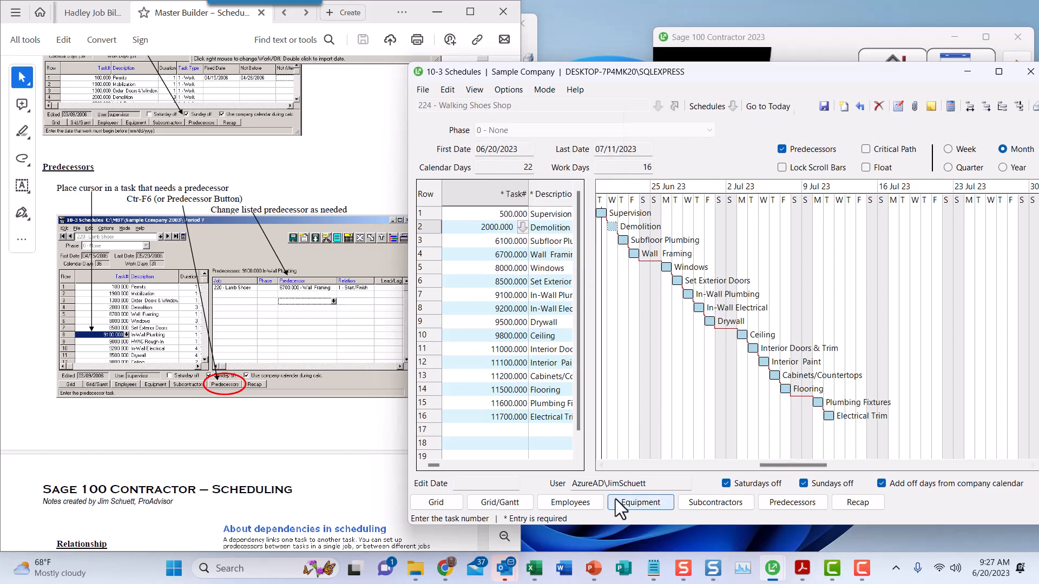
# Return to the predecessors view and display the predecessors of the Drywall task
pyautogui.click(787, 502)
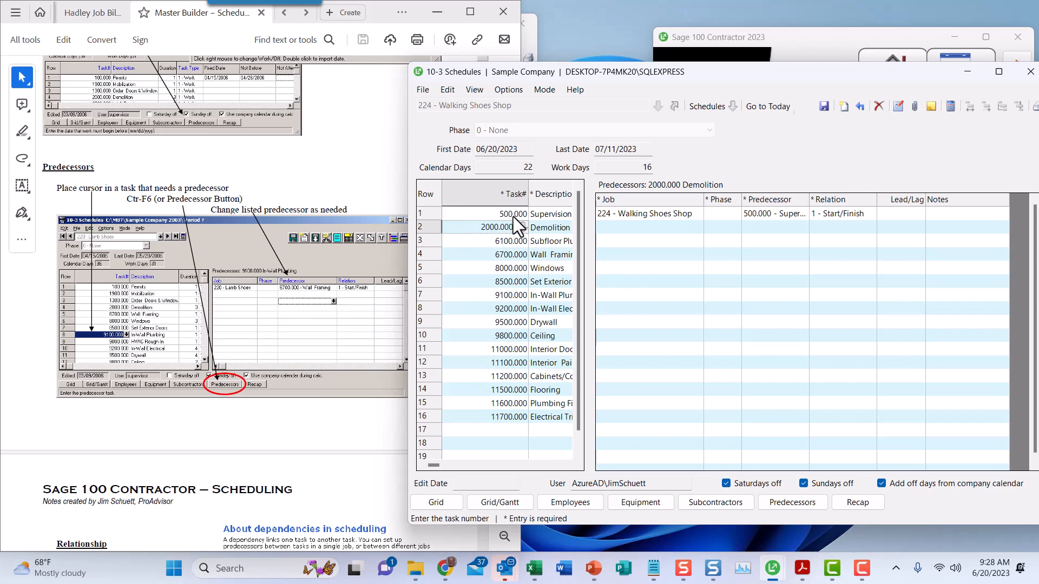
pyautogui.click(482, 322)
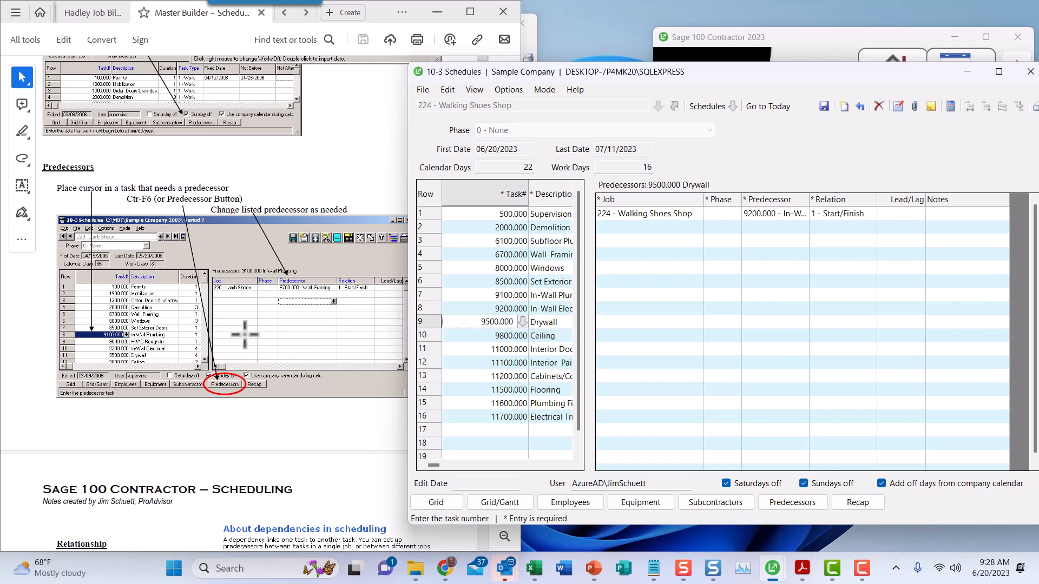
pyautogui.scroll(-1, 290, 286)
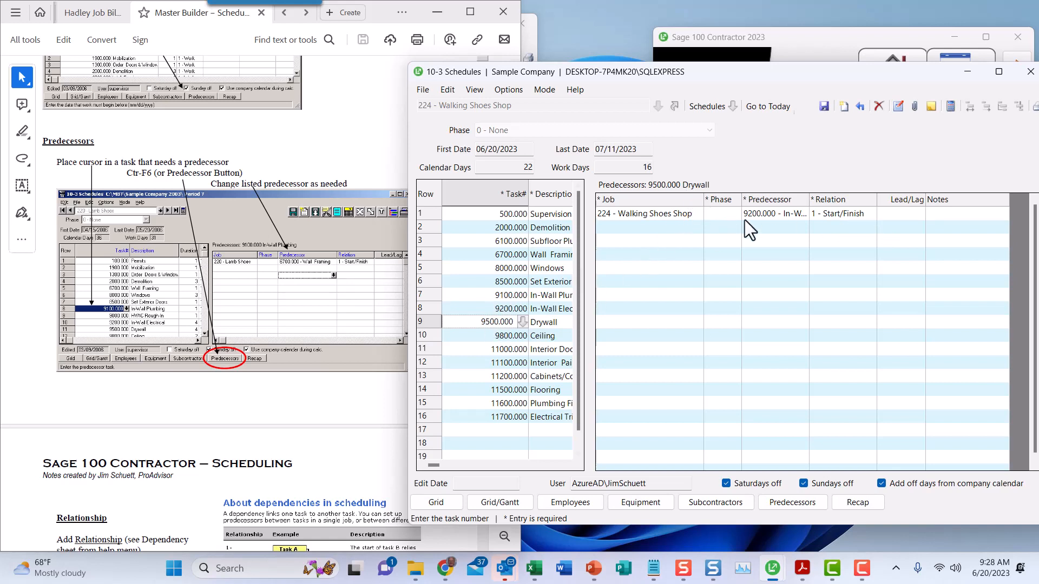
# Select the relation of Drywall's predecessor and read the Relationship notes on the four dependency types
pyautogui.click(869, 217)
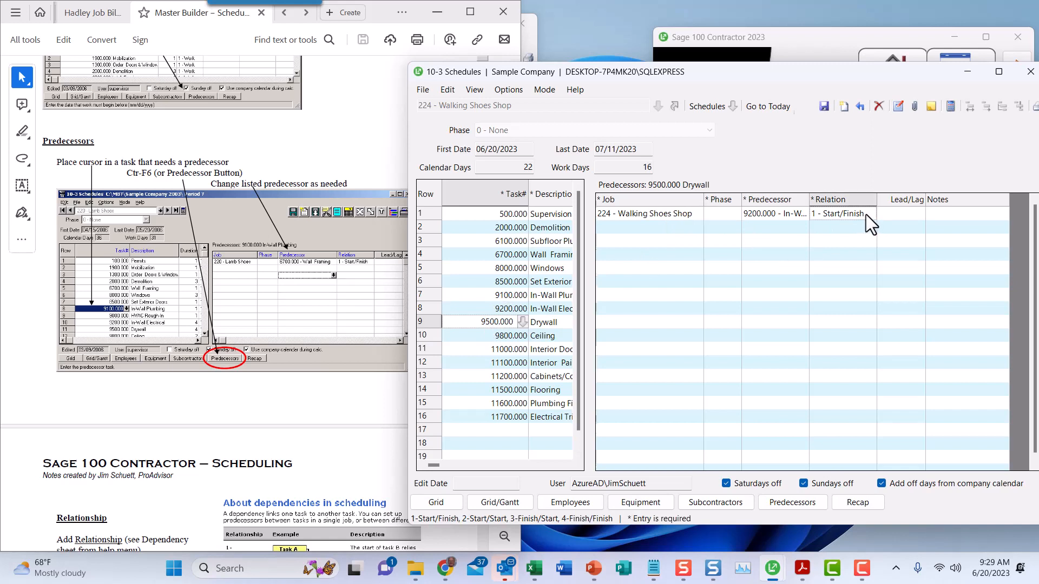
pyautogui.click(873, 216)
pyautogui.scroll(-1, 290, 315)
pyautogui.scroll(-9, 290, 316)
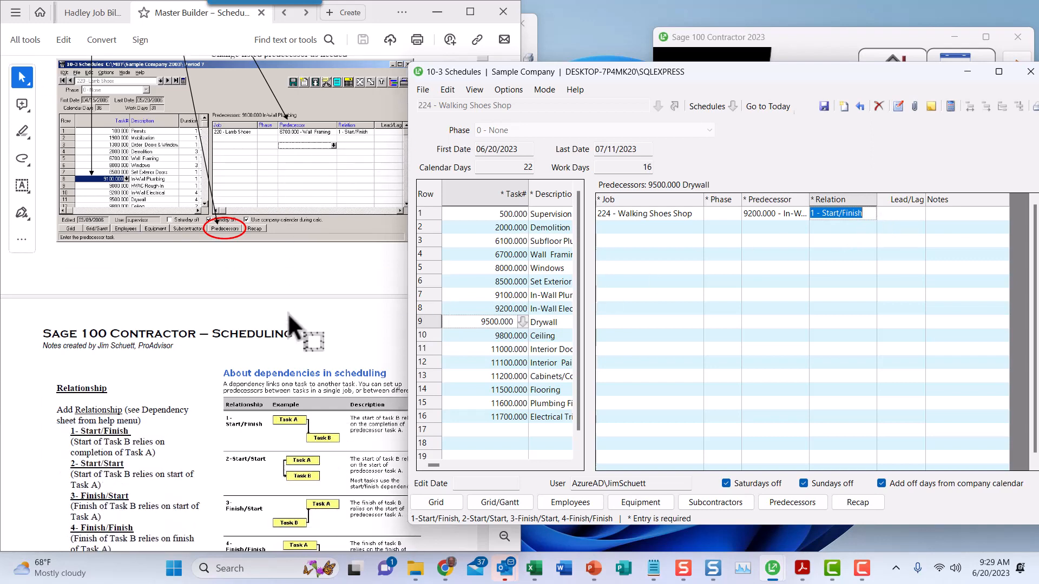
pyautogui.scroll(-3, 290, 316)
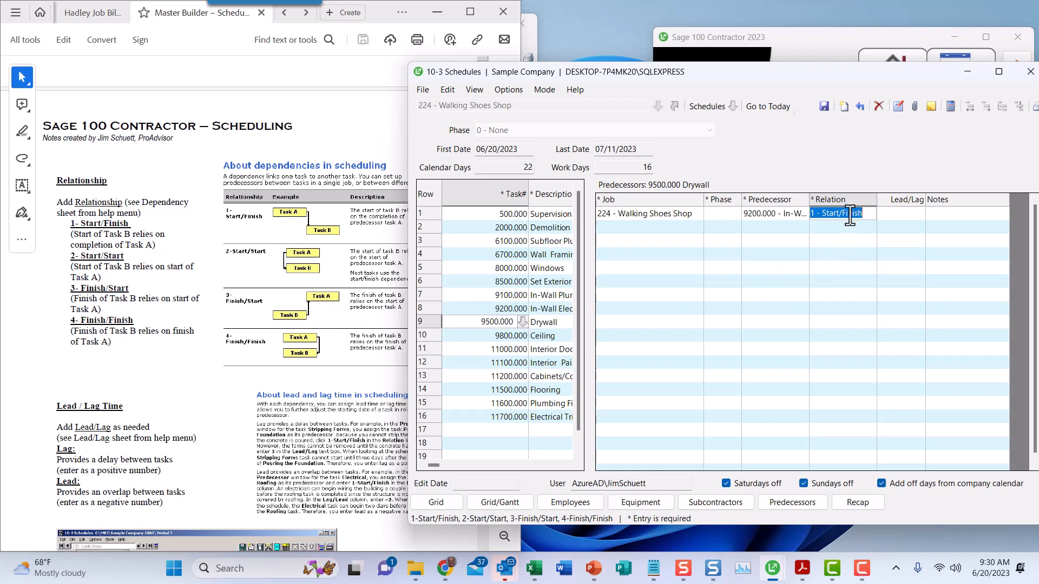
# Try the Start/Start, Finish/Start and Finish/Finish relations on Drywall's predecessor, and set it back to 1 - Start/Finish
pyautogui.write('2')
pyautogui.press('Tab')
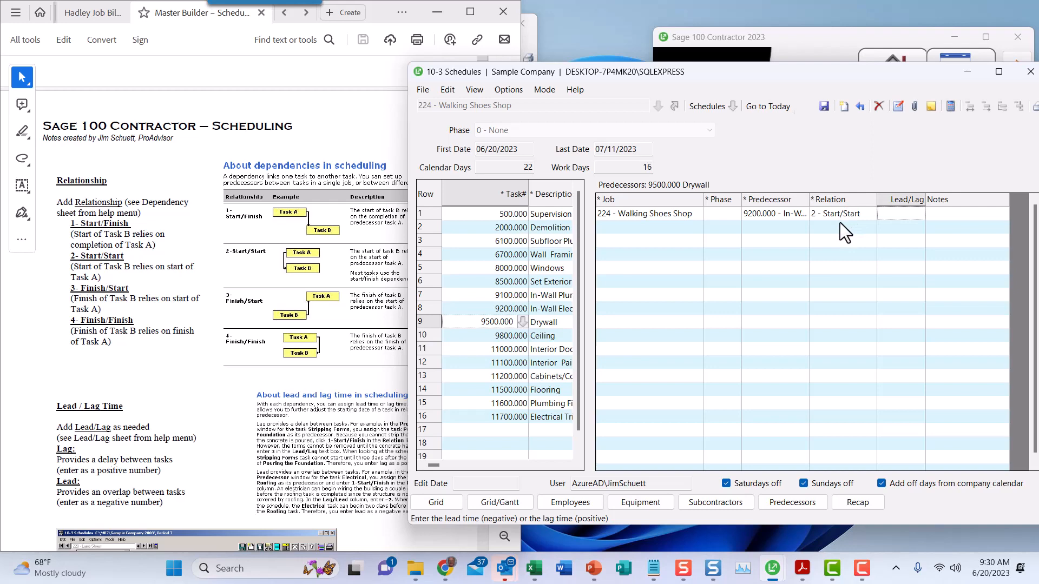
pyautogui.click(848, 216)
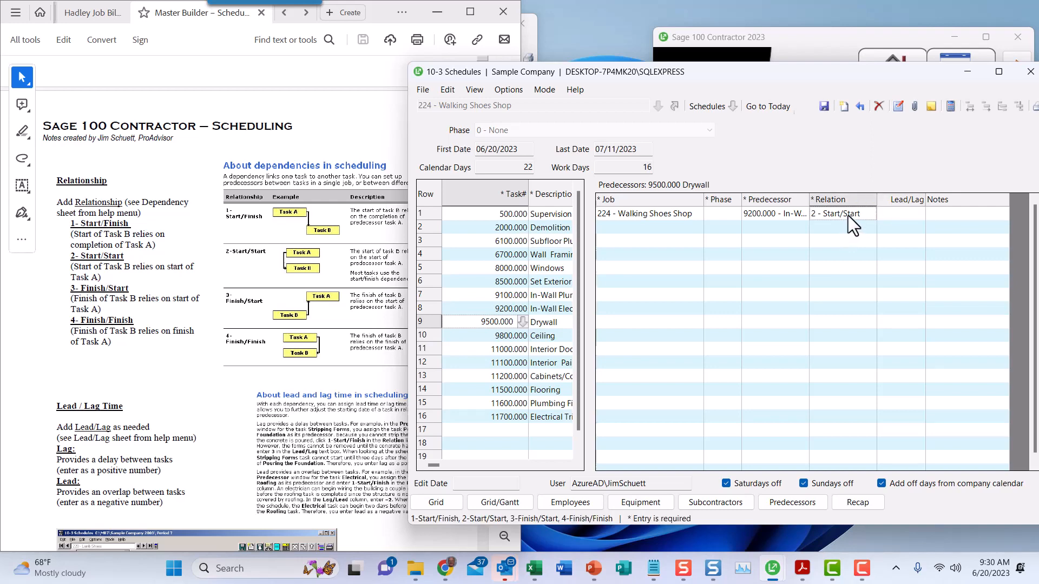
pyautogui.write('3')
pyautogui.press('Tab')
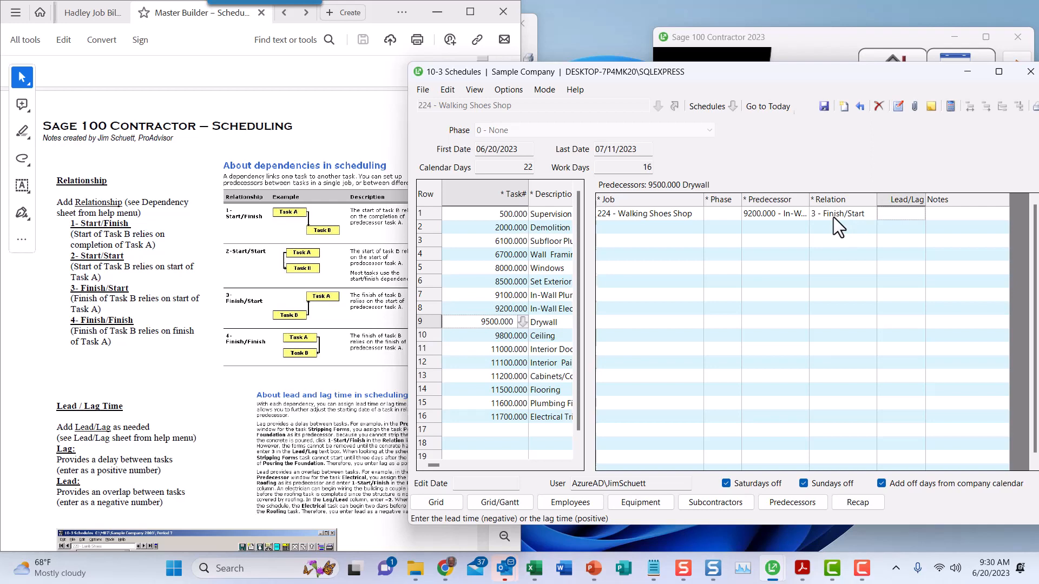
pyautogui.click(838, 226)
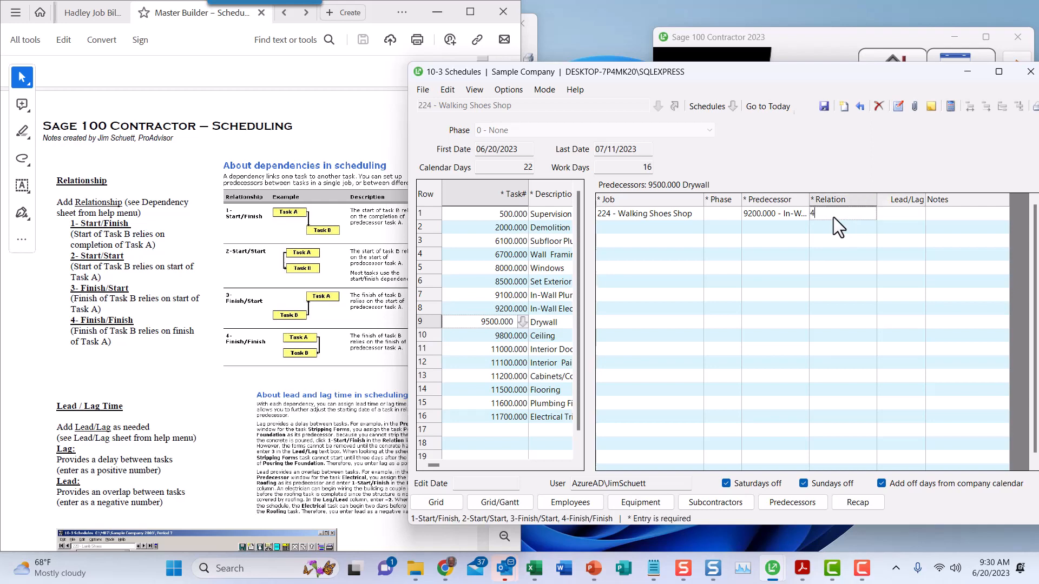
pyautogui.press('Tab')
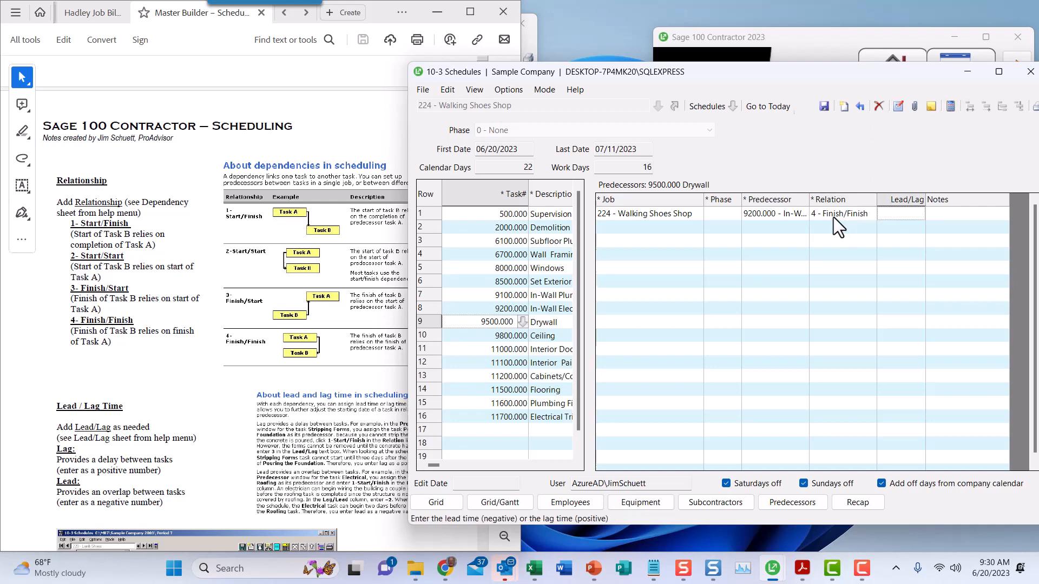
pyautogui.click(834, 217)
pyautogui.write('1')
pyautogui.press('Tab')
# Read the Lead / Lag Time notes and select the Lead/Lag value of Drywall's predecessor
pyautogui.scroll(-5, 193, 403)
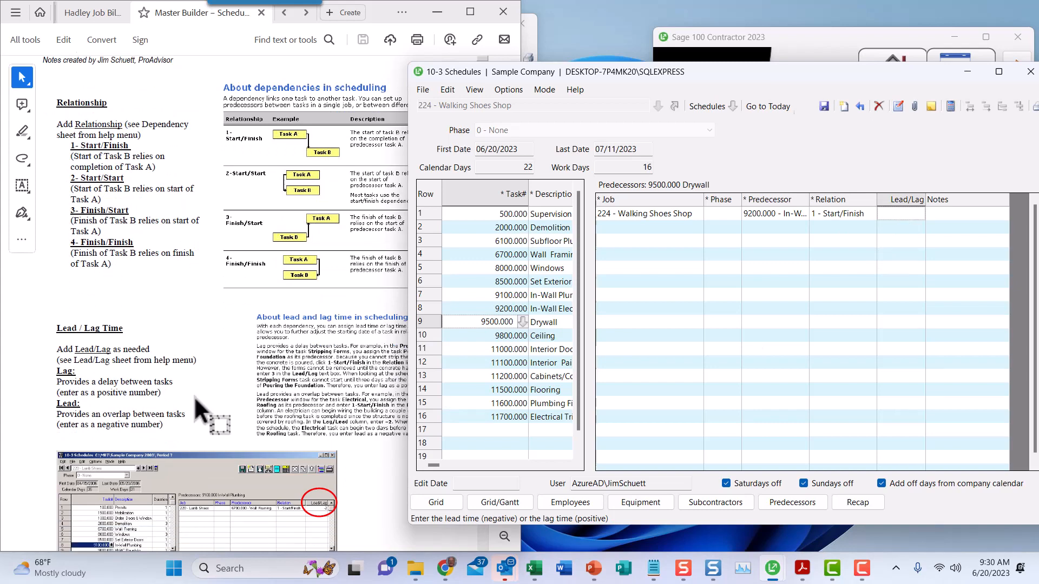
pyautogui.scroll(-1, 199, 384)
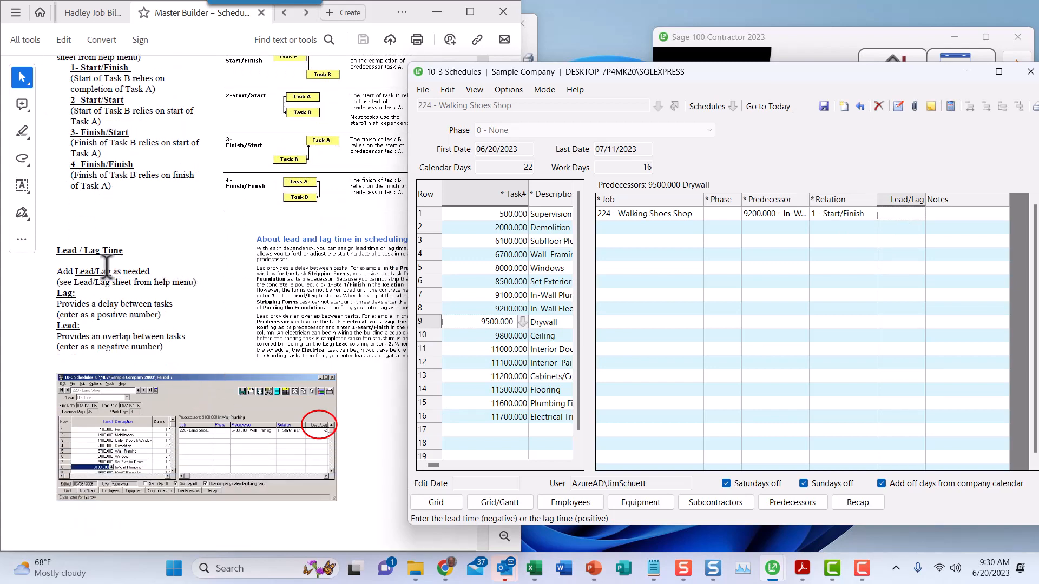
pyautogui.scroll(-2, 240, 294)
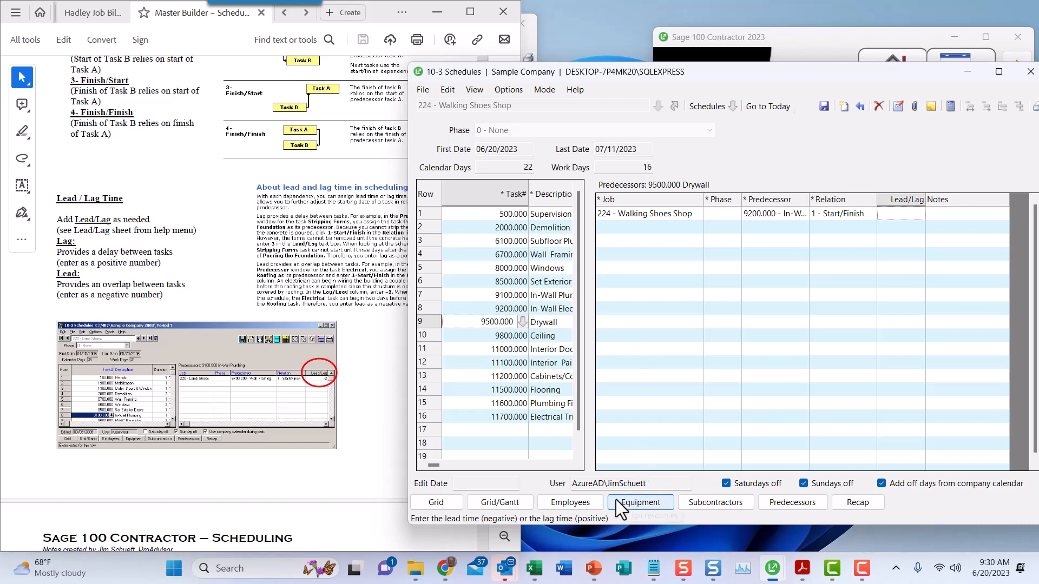
pyautogui.click(813, 499)
pyautogui.click(773, 504)
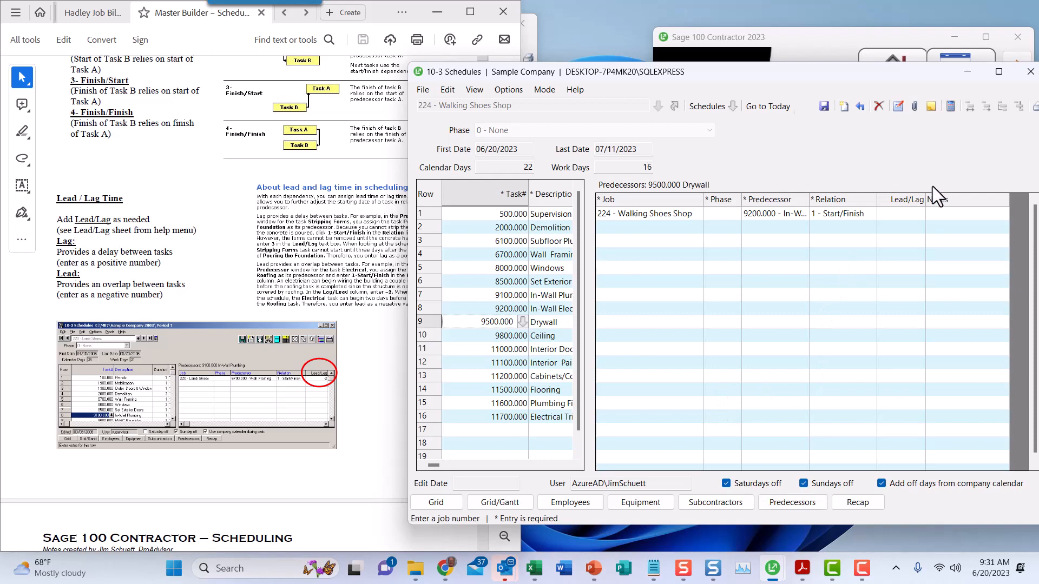
pyautogui.click(902, 213)
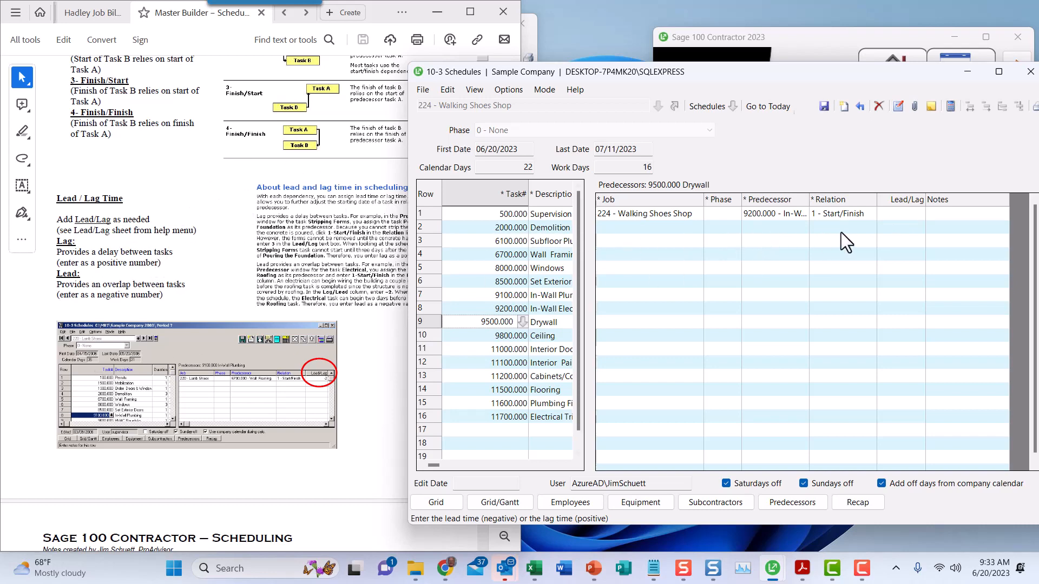
# Read the Float section of the scheduling notes with its example Gantt chart
pyautogui.scroll(-5, 254, 303)
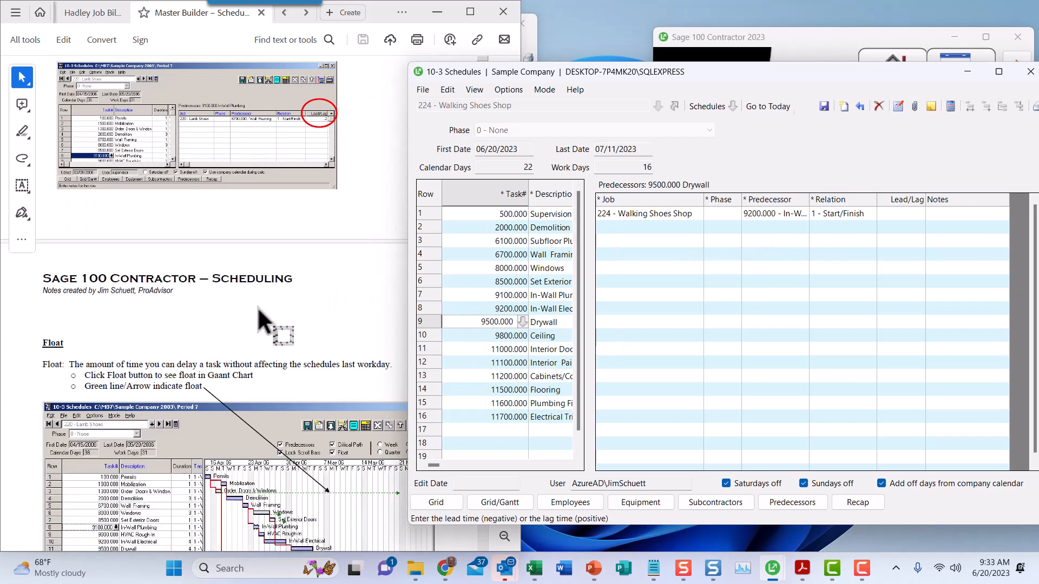
pyautogui.scroll(-3, 259, 311)
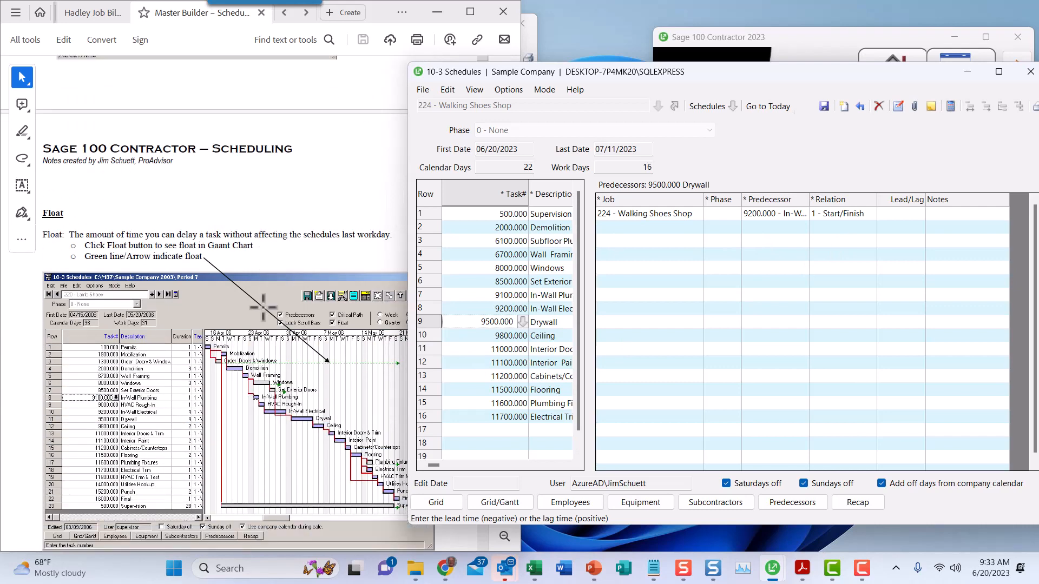
pyautogui.scroll(-1, 263, 308)
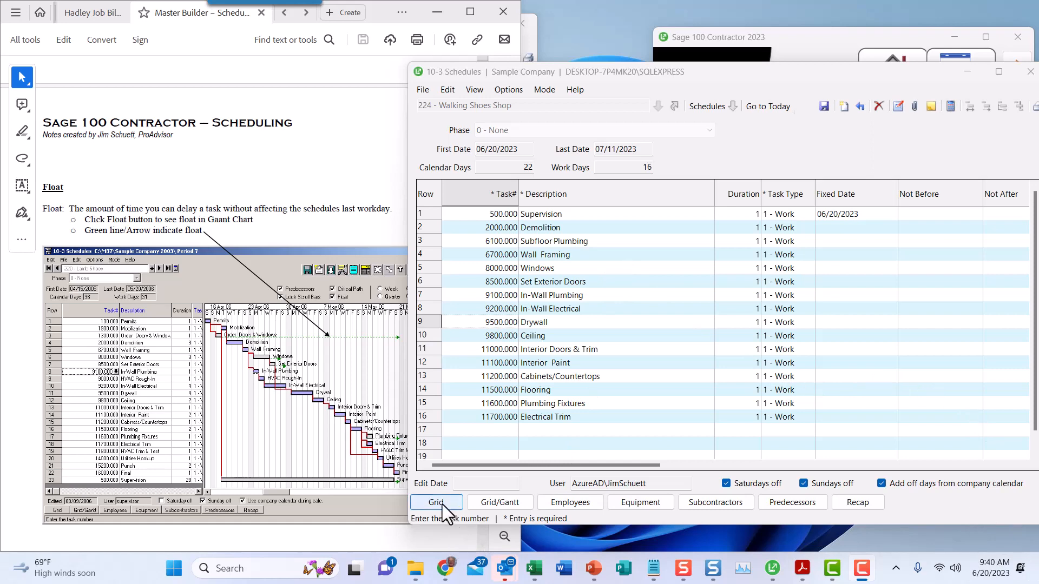
# Show the plain schedule grid and examine the Wall Framing task's start, finish, late date and Float columns
pyautogui.click(488, 505)
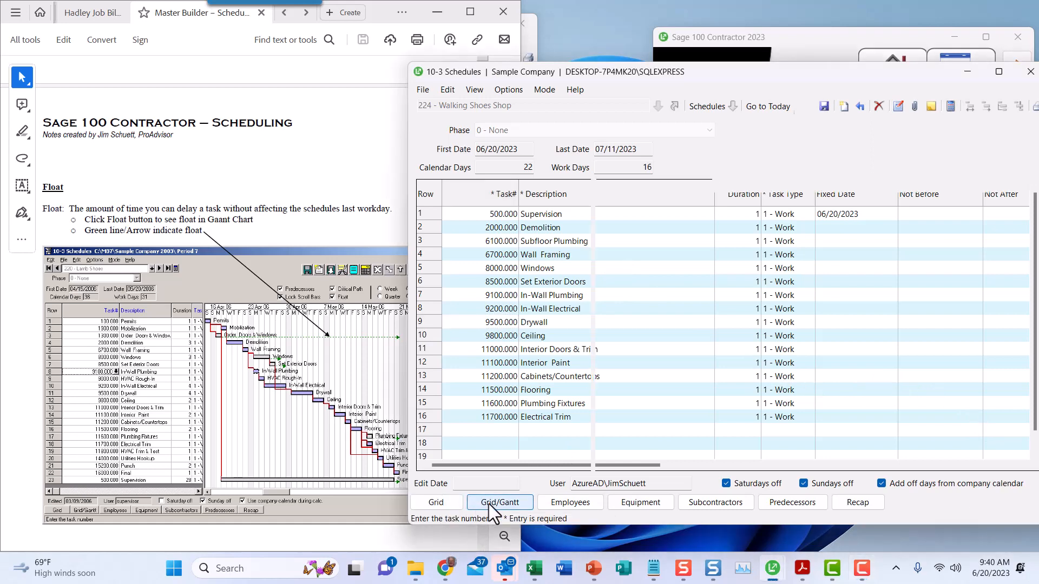
pyautogui.click(434, 506)
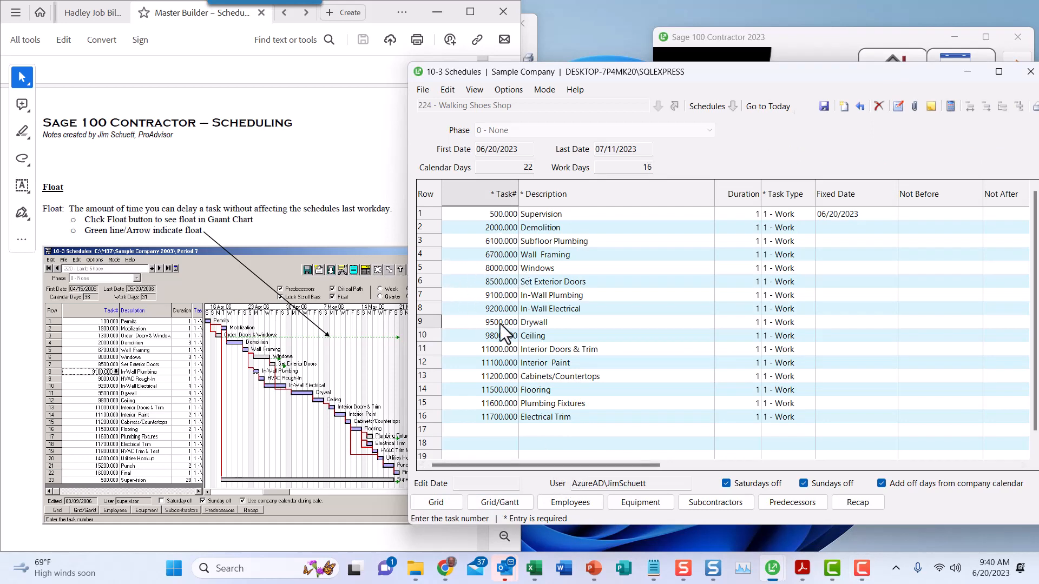
pyautogui.click(432, 255)
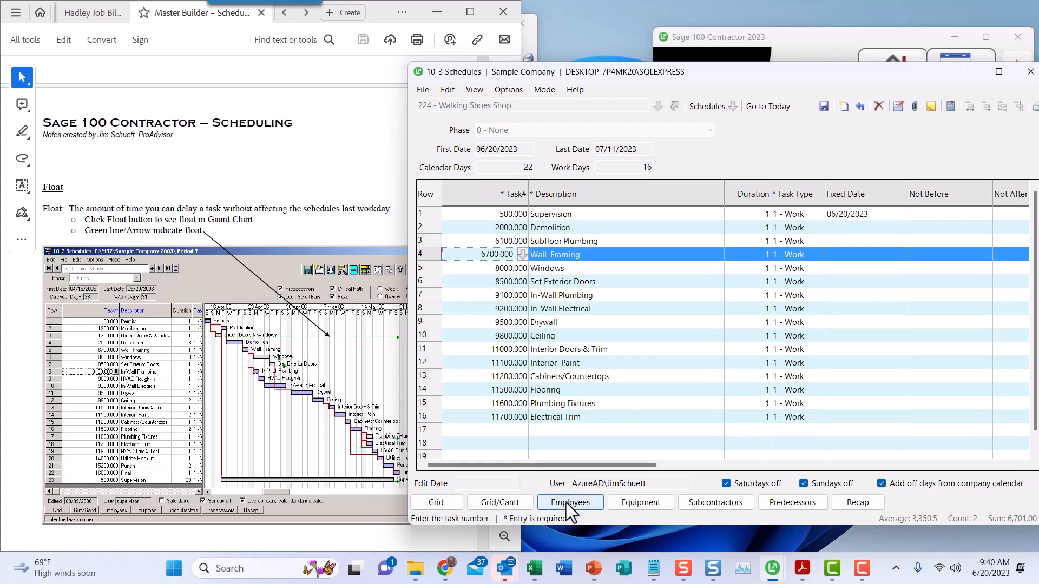
pyautogui.moveTo(604, 468); pyautogui.dragTo(847, 462)
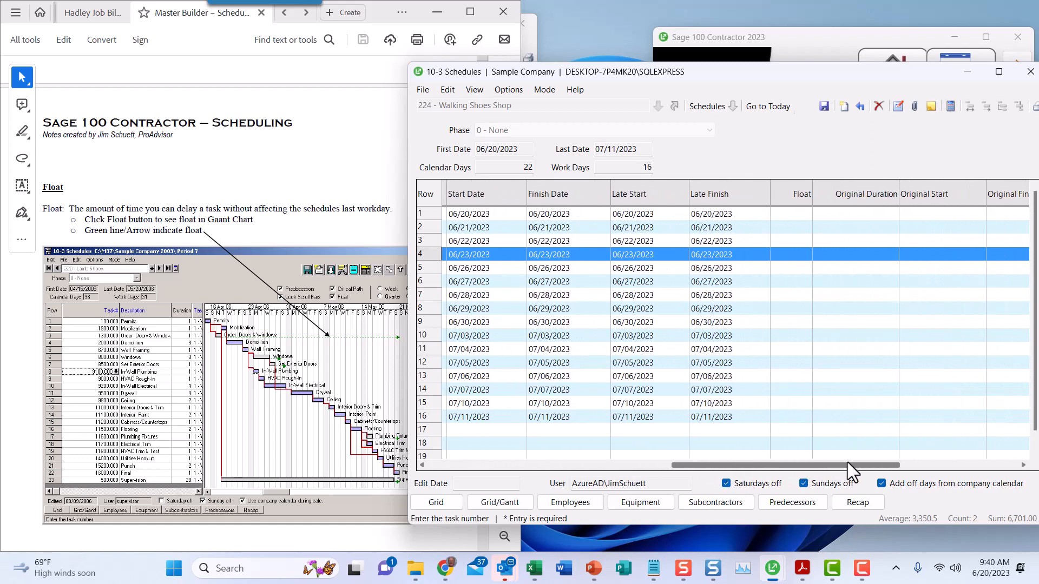
pyautogui.click(785, 258)
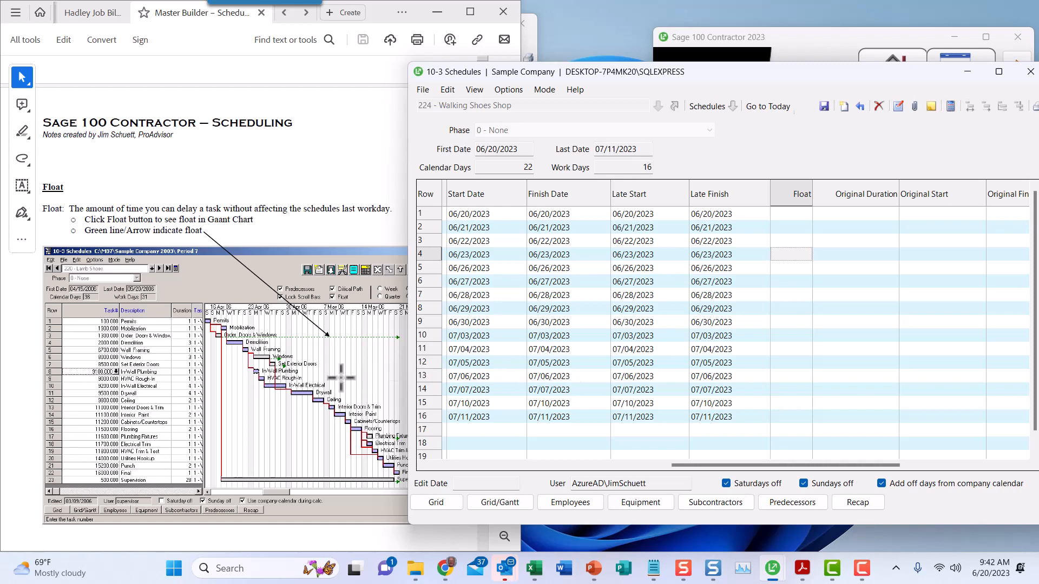
# Read the Date Constraints notes and fit the grid's Description column to its contents beside the date columns
pyautogui.scroll(-5, 244, 333)
pyautogui.scroll(-6, 277, 357)
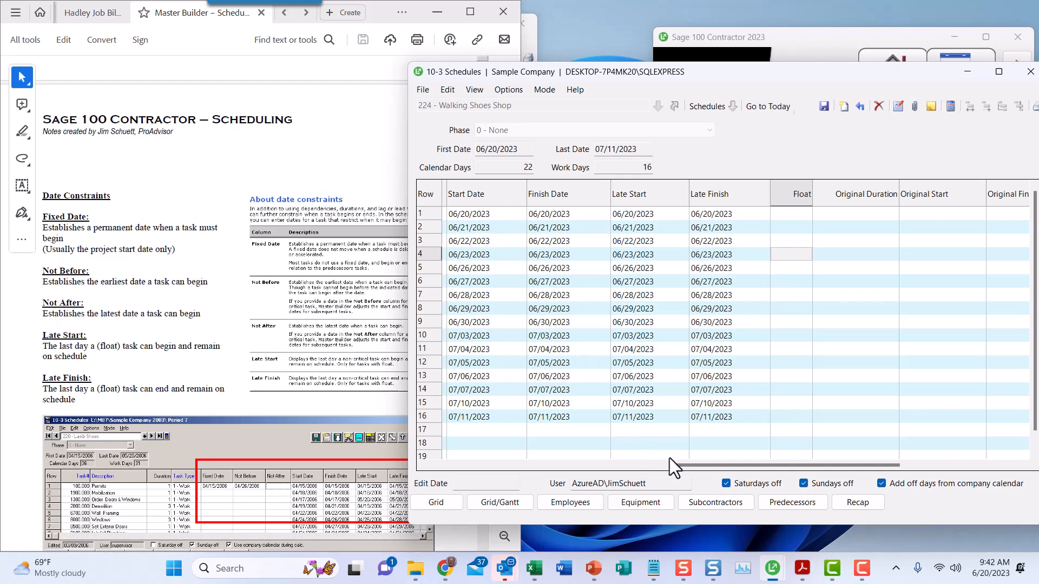
pyautogui.moveTo(675, 466); pyautogui.dragTo(530, 469)
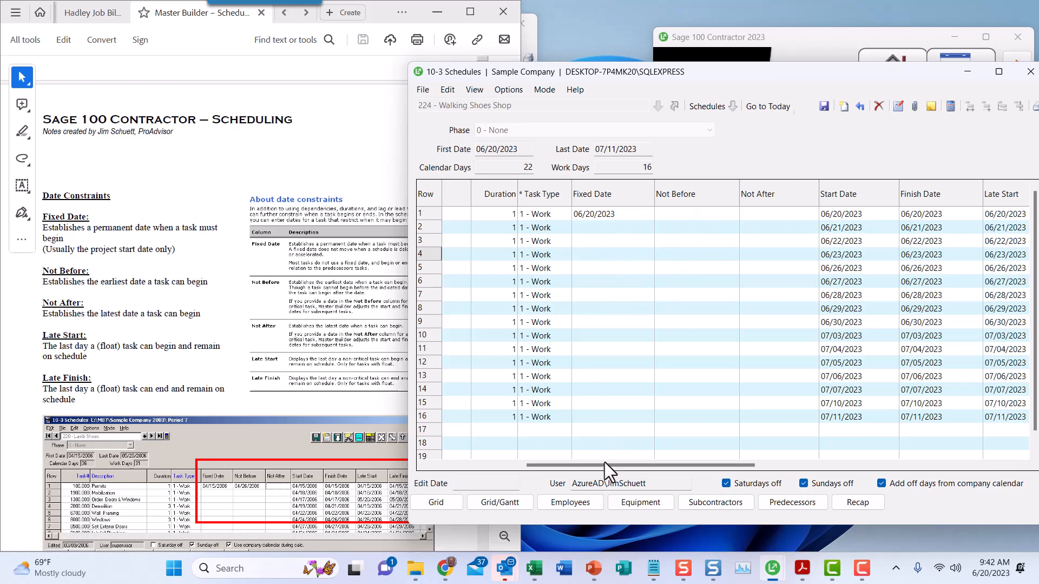
pyautogui.moveTo(605, 462); pyautogui.dragTo(523, 467)
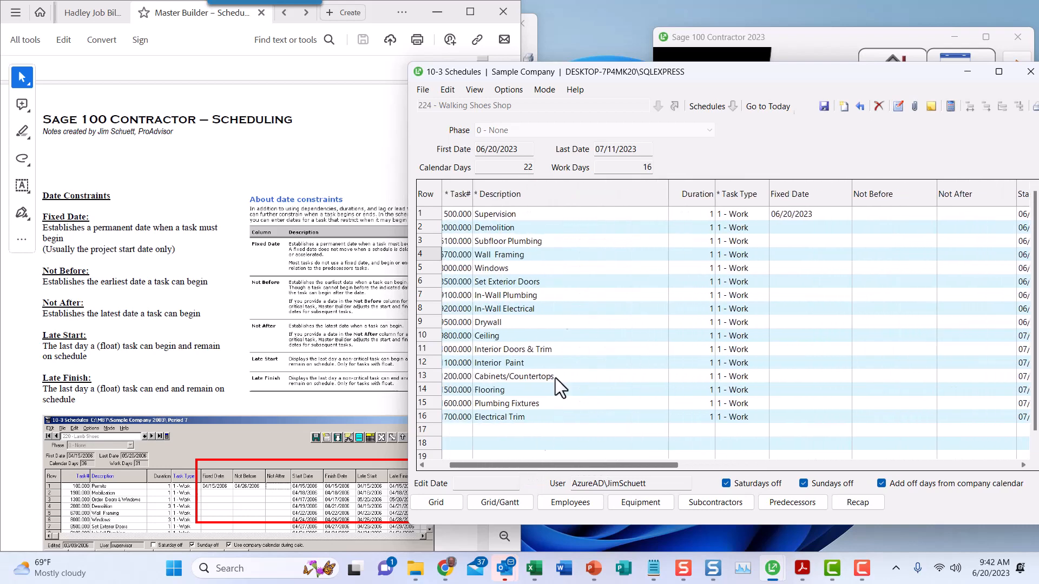
pyautogui.doubleClick(669, 196)
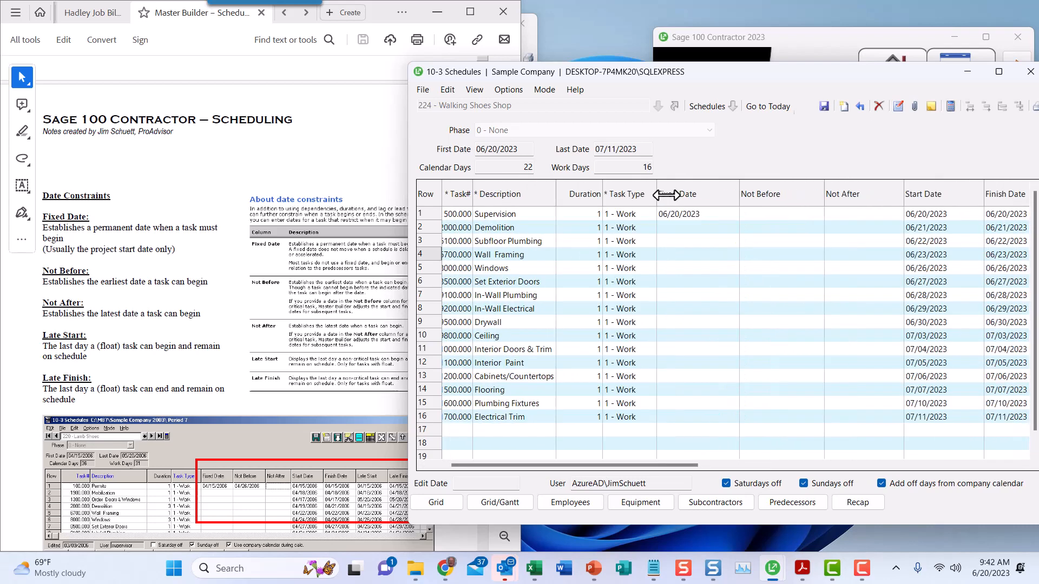
# Fit the Fixed Date, Not Before and Not After columns to their contents and select Wall Framing's Not Before cell, followed by its Fixed Date cell
pyautogui.doubleClick(739, 196)
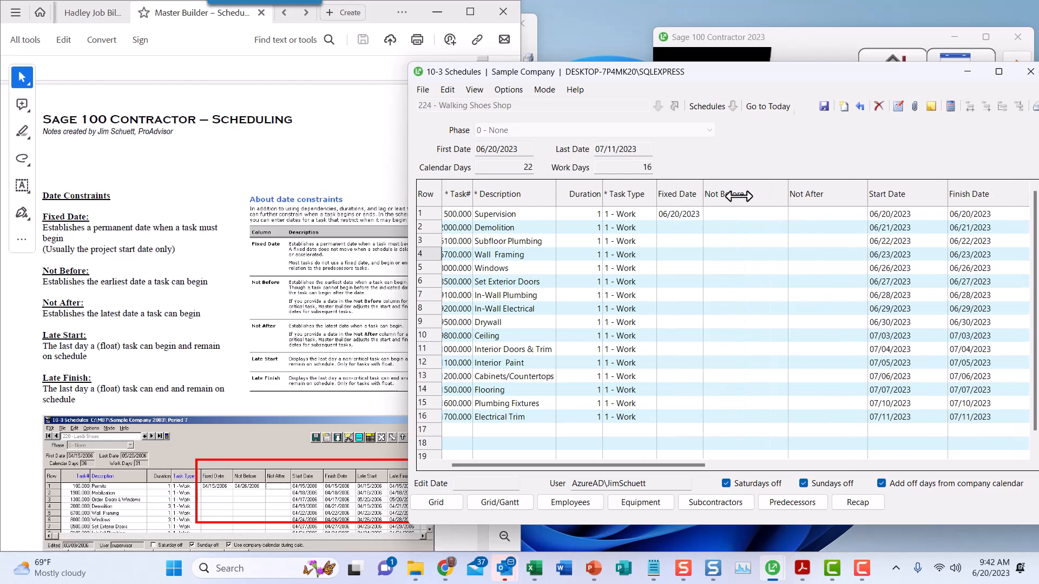
pyautogui.doubleClick(789, 196)
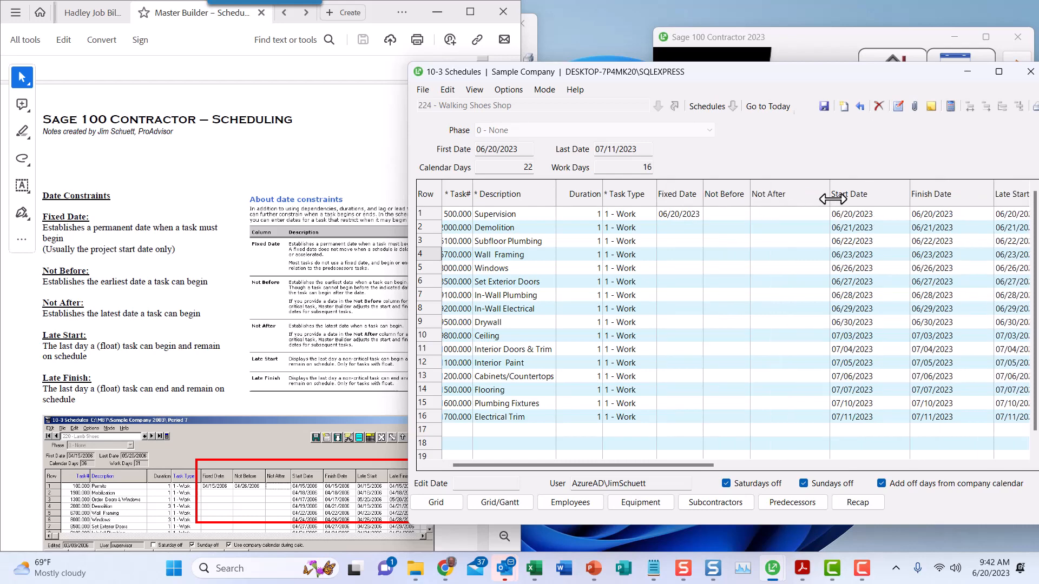
pyautogui.doubleClick(830, 198)
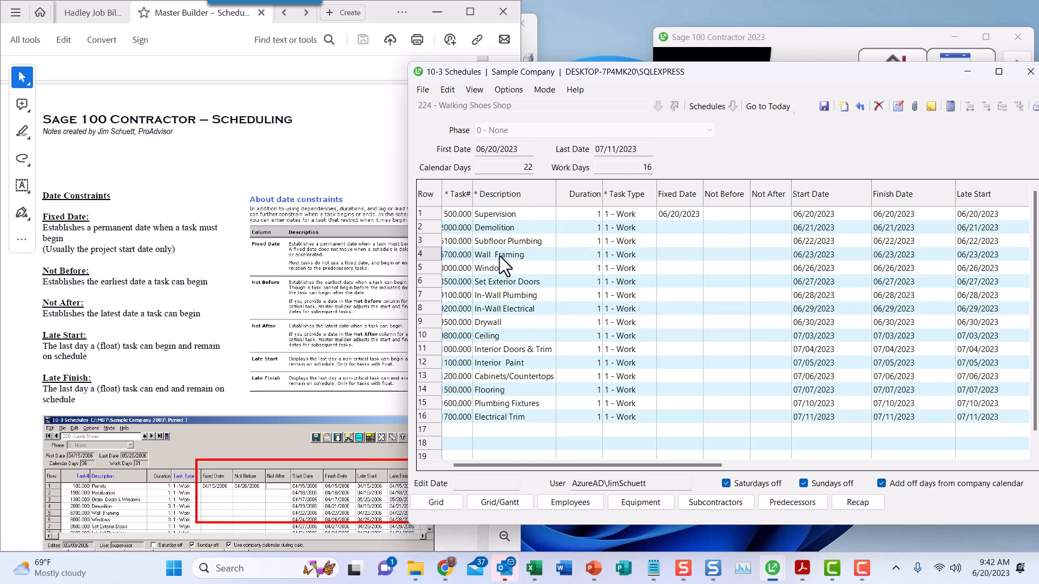
pyautogui.click(726, 255)
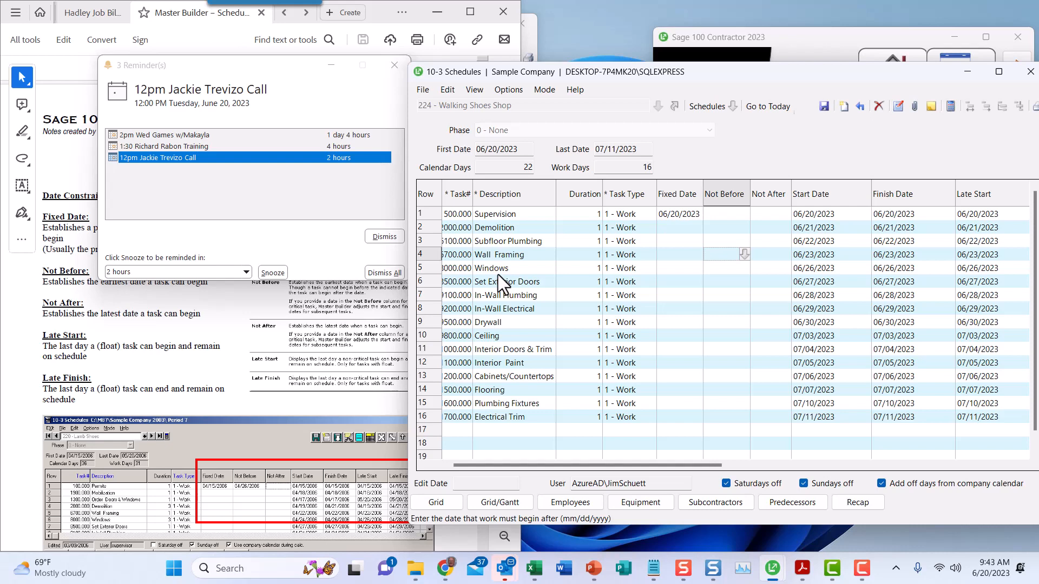
pyautogui.click(672, 254)
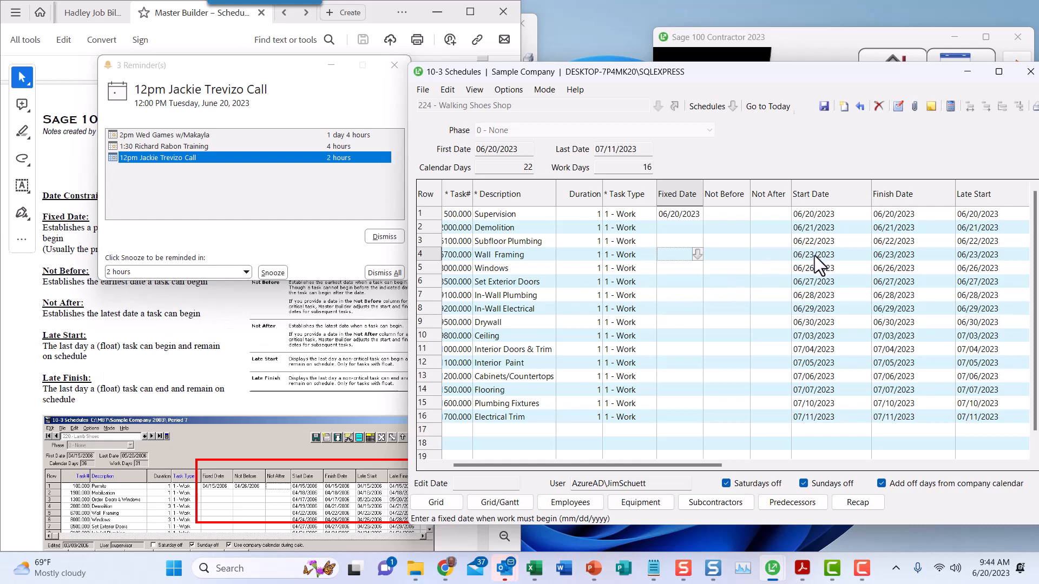
# Go past the Date Constraints section of the scheduling notes to the Sample Schedule page with its Gantt chart
pyautogui.scroll(-3, 285, 359)
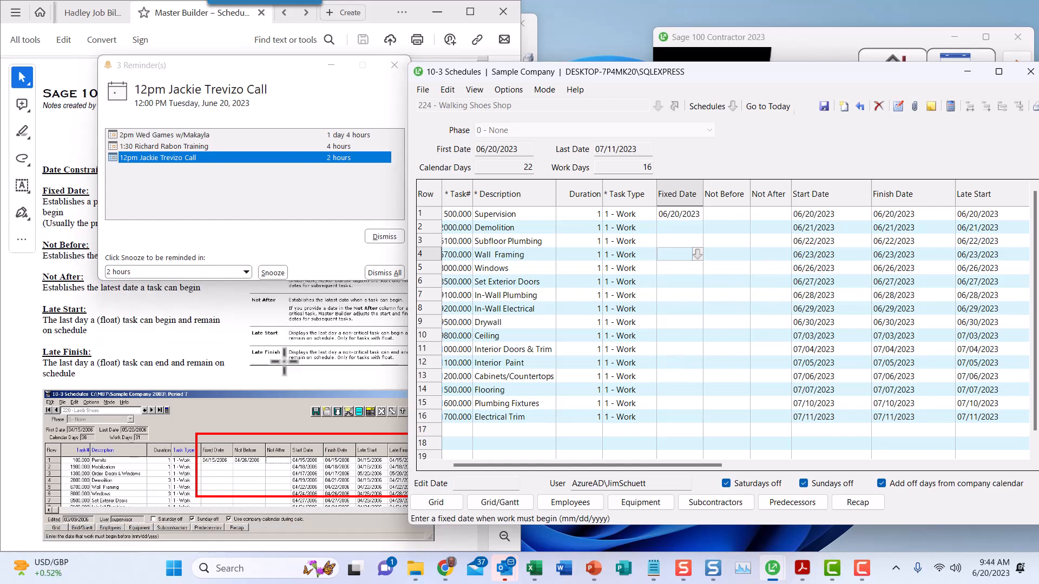
pyautogui.scroll(-10, 285, 354)
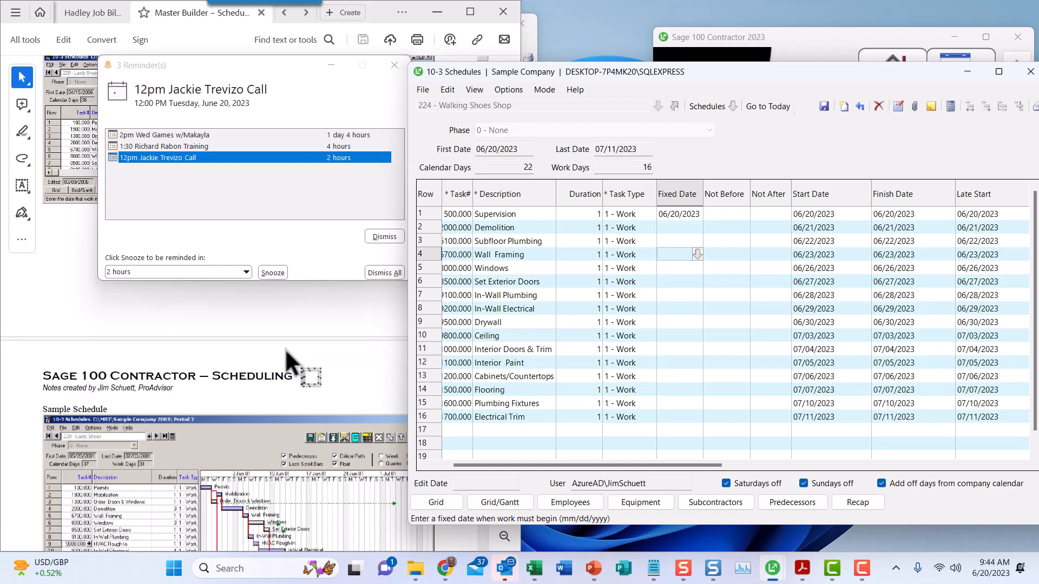
pyautogui.scroll(-3, 285, 350)
pyautogui.scroll(-1, 284, 348)
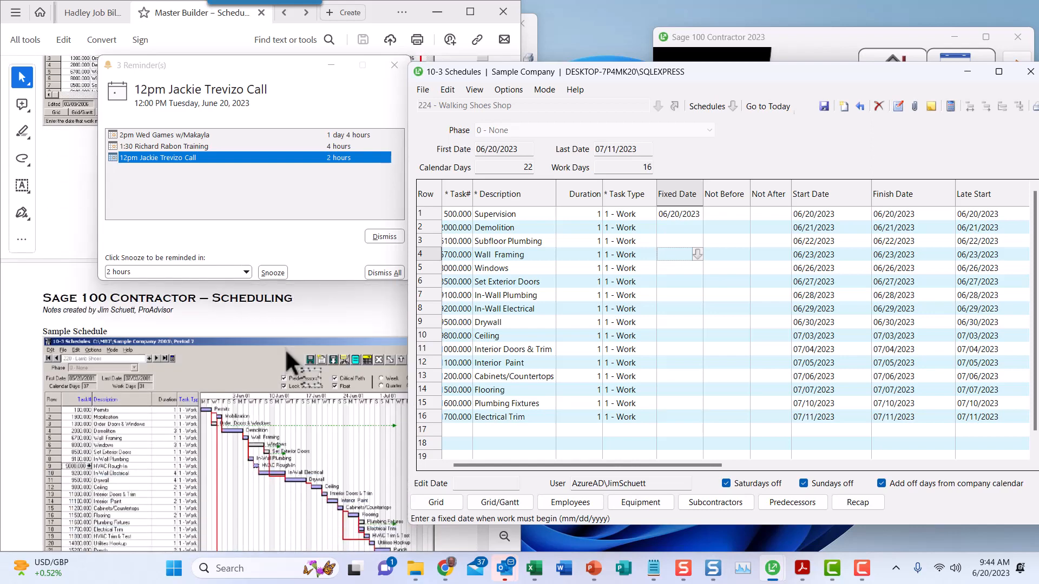
pyautogui.scroll(-1, 284, 348)
pyautogui.scroll(1, 287, 347)
# Clear the Schedules window and the reminder pop-up away, and widen the notes window to show the full Sample Schedule and Additional Features
pyautogui.click(961, 72)
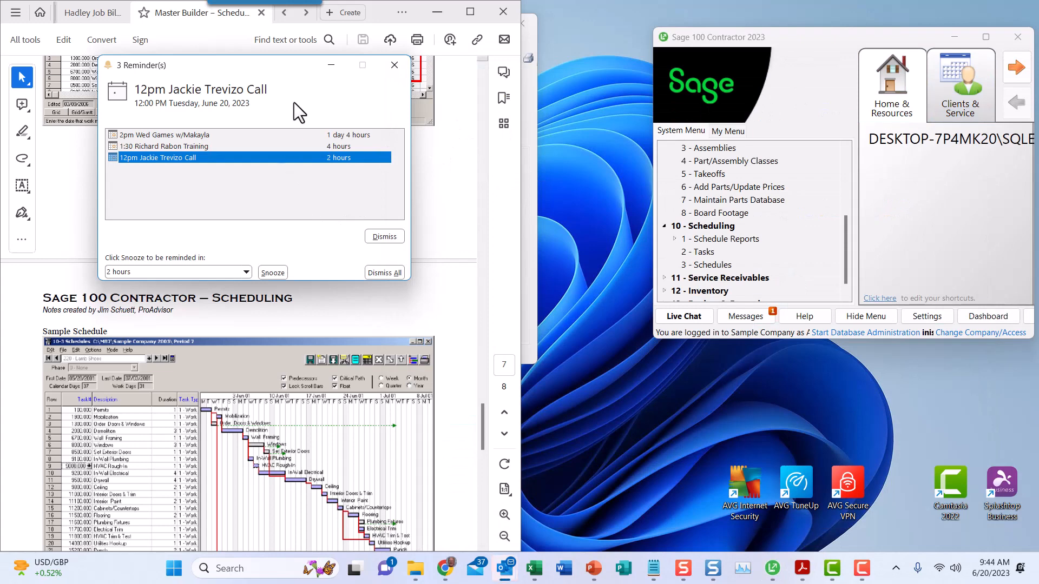
pyautogui.click(390, 67)
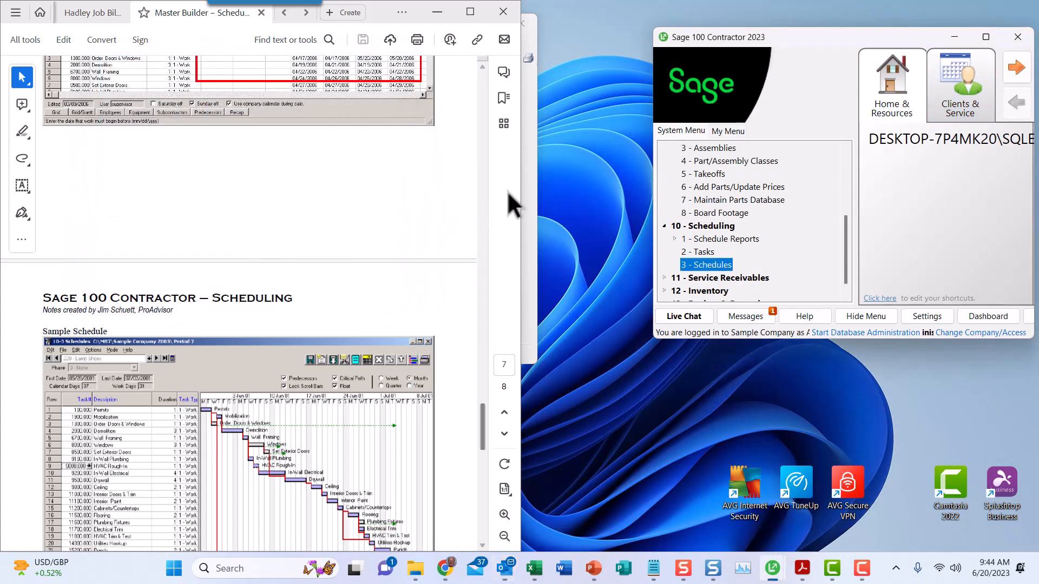
pyautogui.moveTo(521, 198); pyautogui.dragTo(542, 387)
pyautogui.scroll(-3, 658, 284)
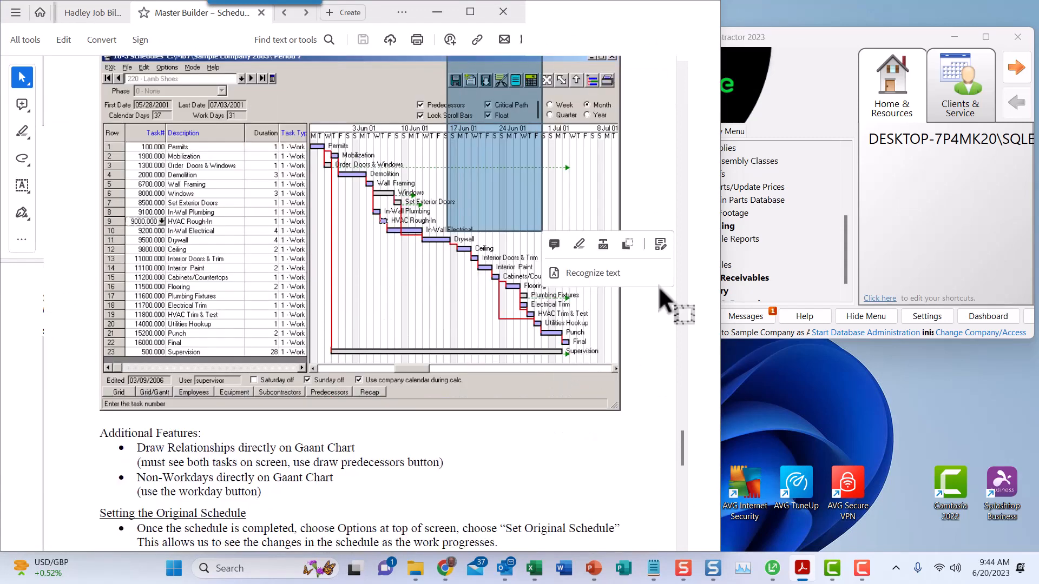
pyautogui.click(680, 231)
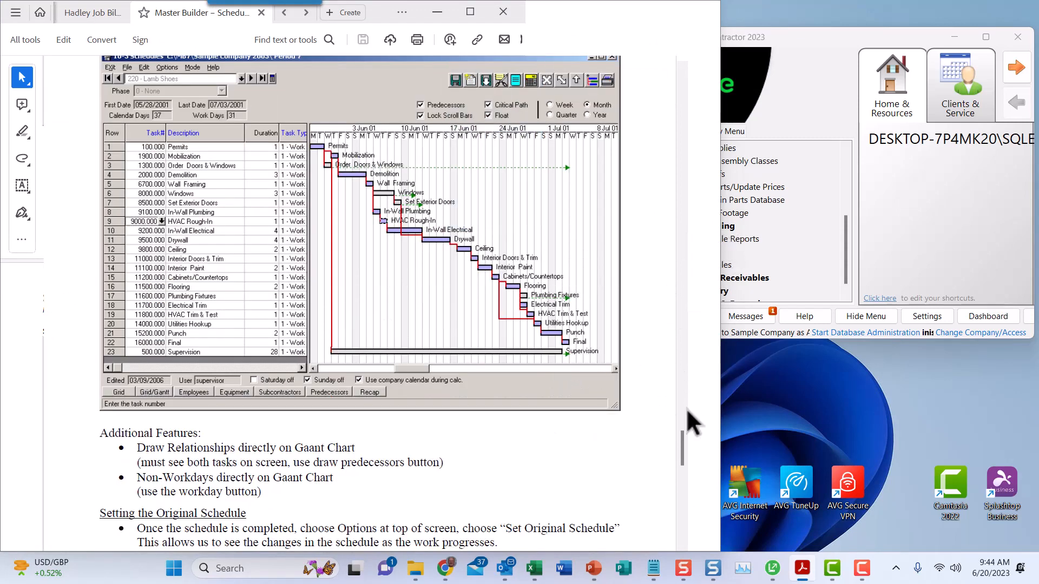